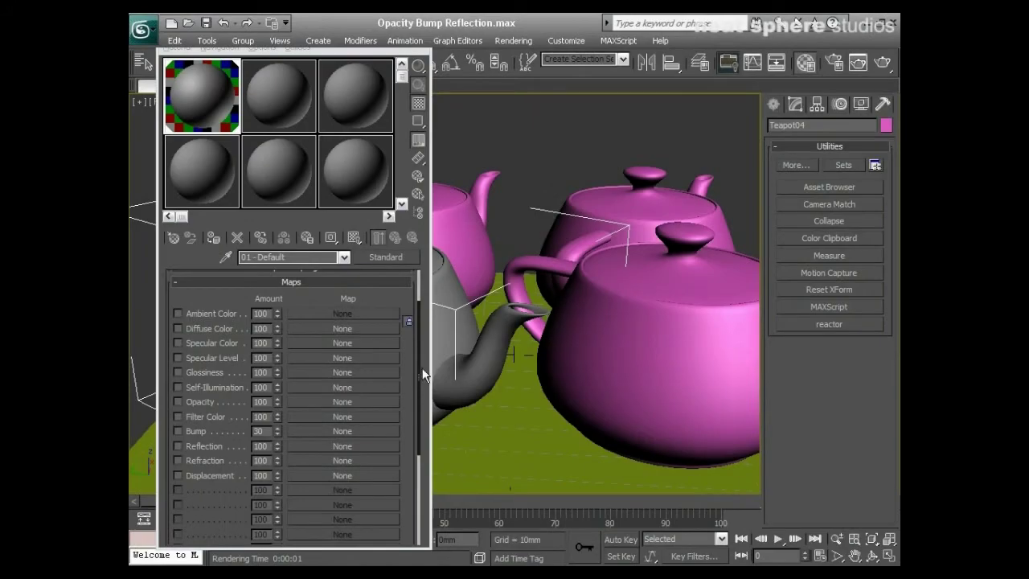
pyautogui.moveTo(418, 366); pyautogui.dragTo(418, 330)
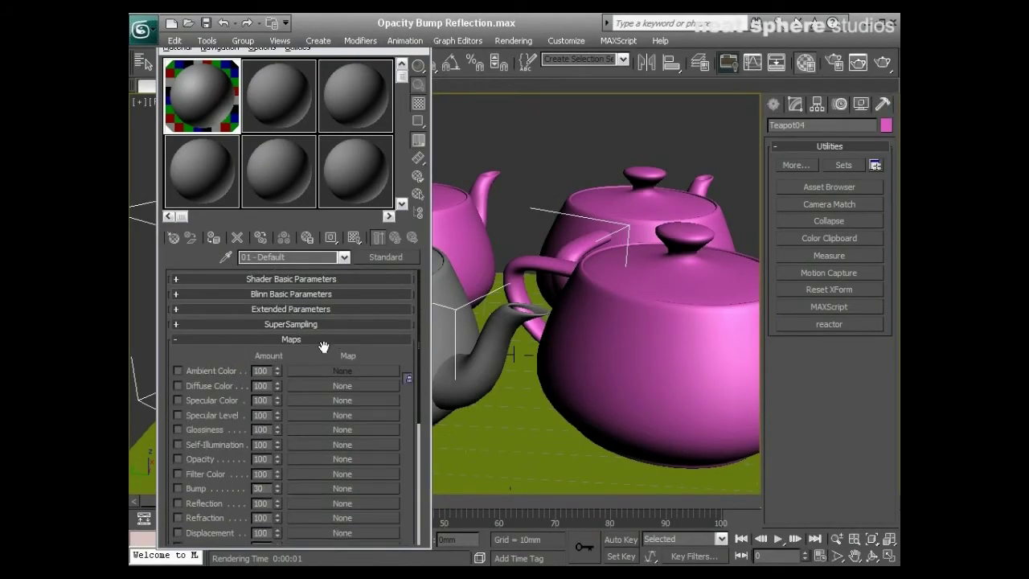
pyautogui.moveTo(320, 354); pyautogui.dragTo(315, 298)
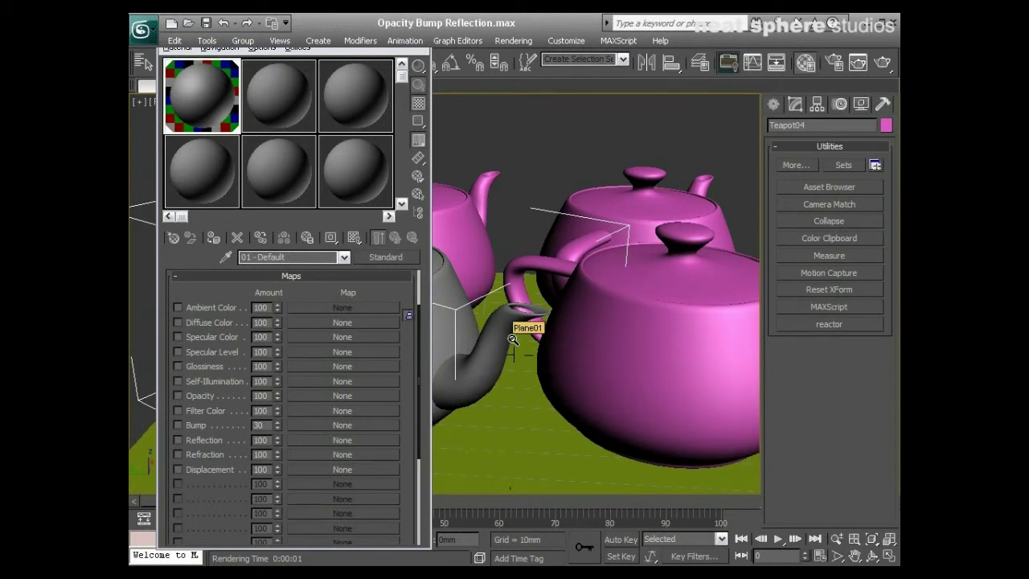
pyautogui.scroll(5, 531, 338)
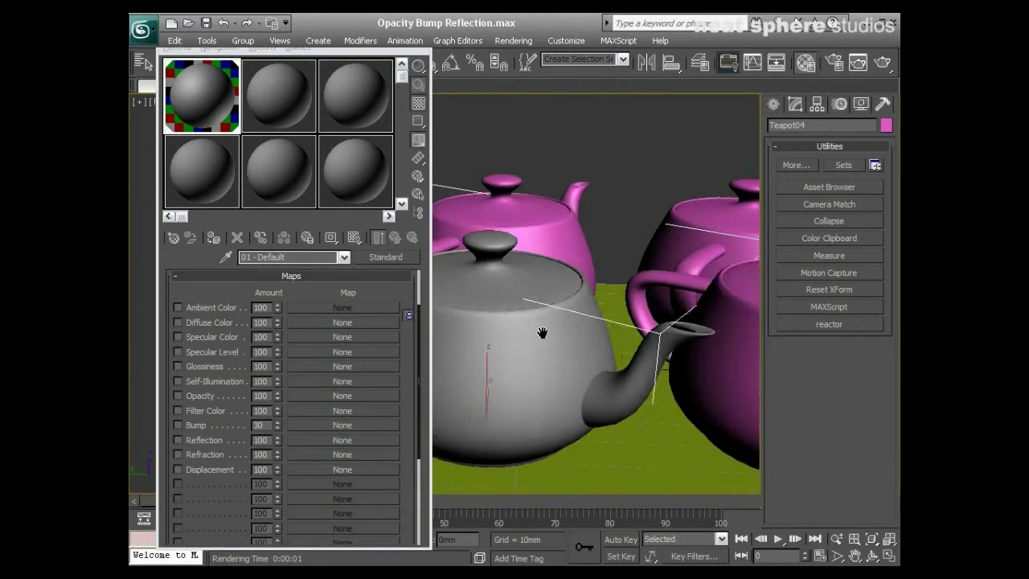
pyautogui.scroll(-1, 565, 341)
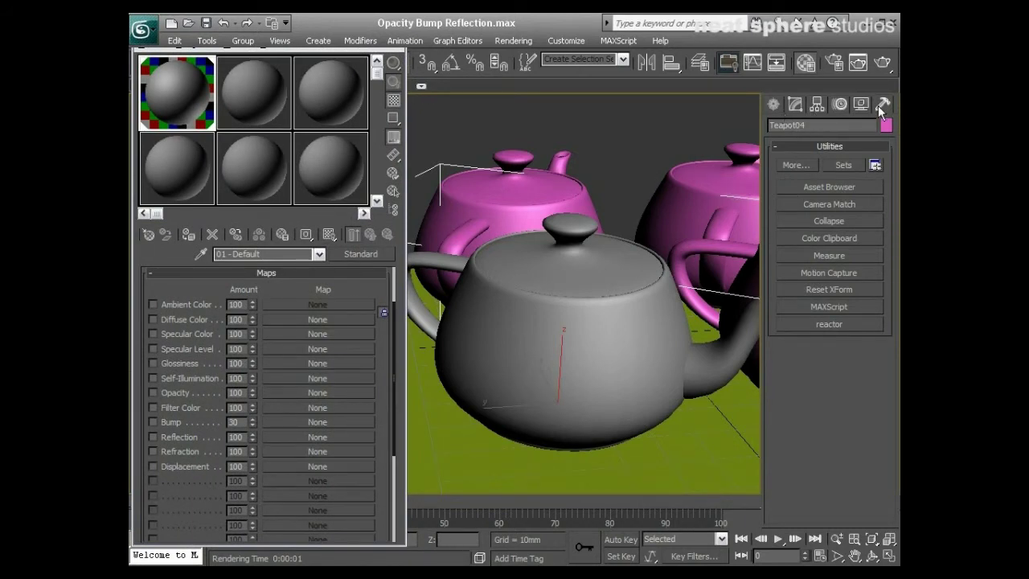
# - Open the Asset Browser and resize it to sit beside the Material Editor, with a narrower folder tree
pyautogui.click(849, 185)
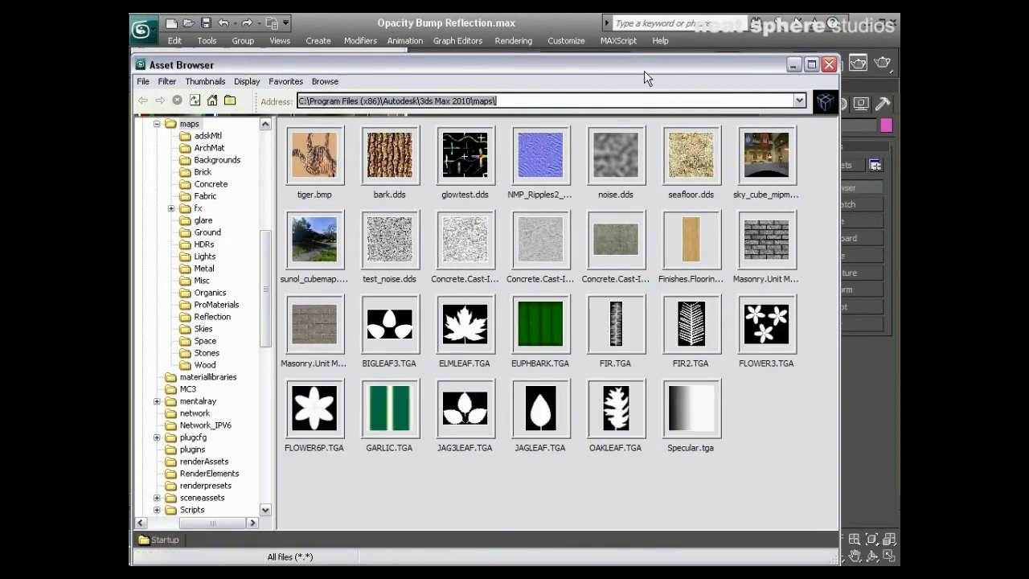
pyautogui.moveTo(643, 69); pyautogui.dragTo(694, 66)
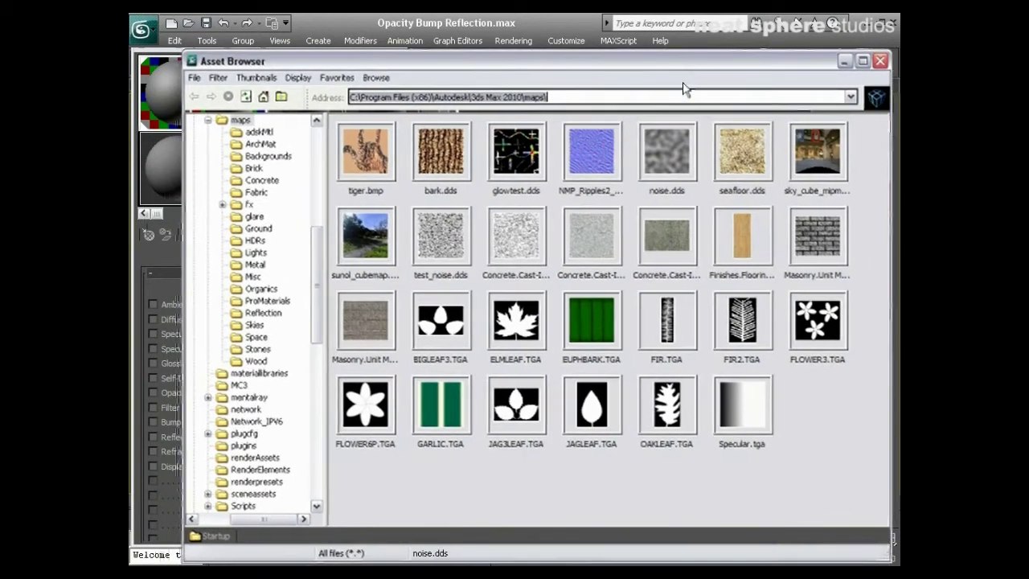
pyautogui.moveTo(184, 561); pyautogui.dragTo(387, 560)
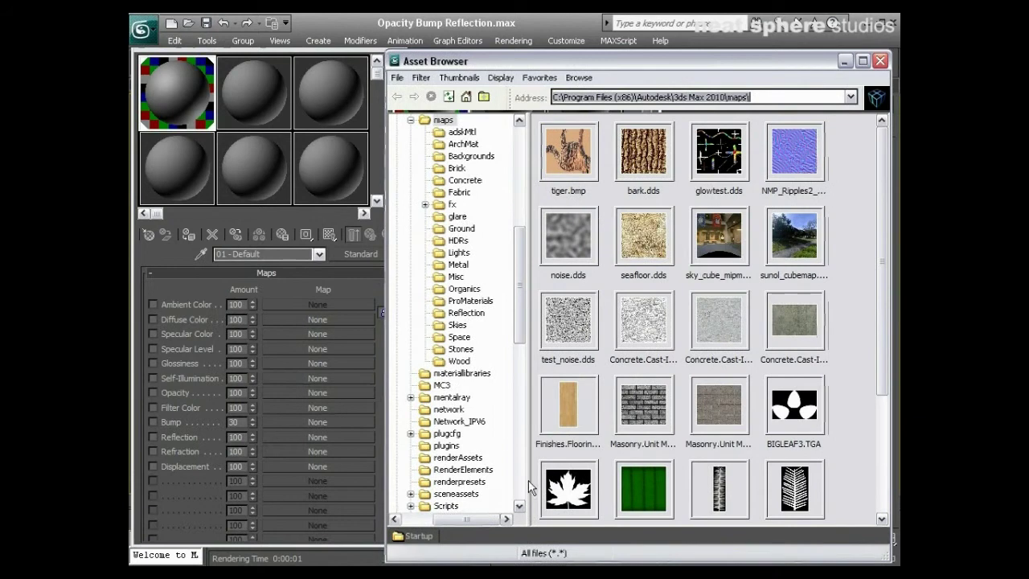
pyautogui.moveTo(529, 486); pyautogui.dragTo(506, 486)
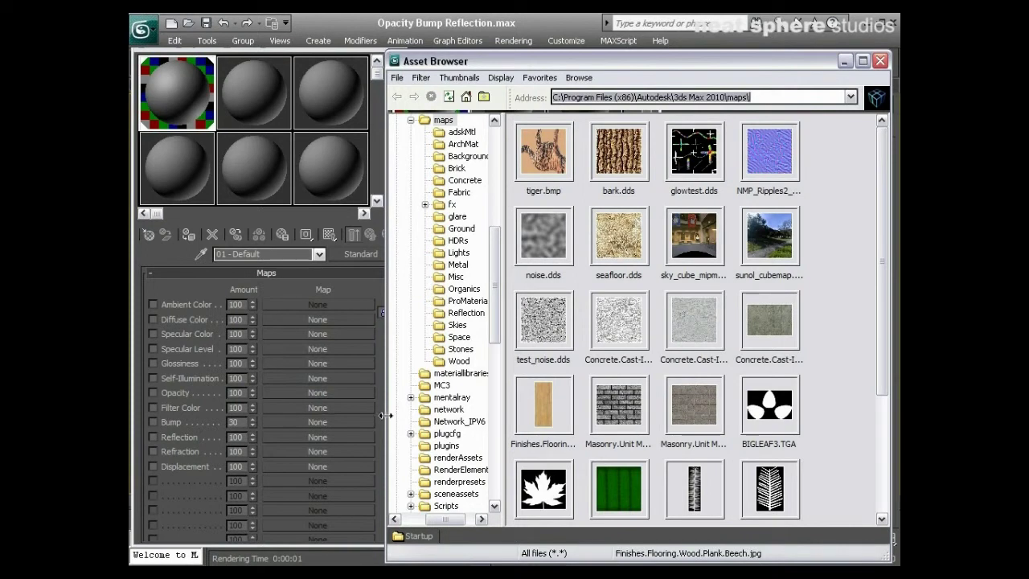
pyautogui.moveTo(386, 415); pyautogui.dragTo(374, 417)
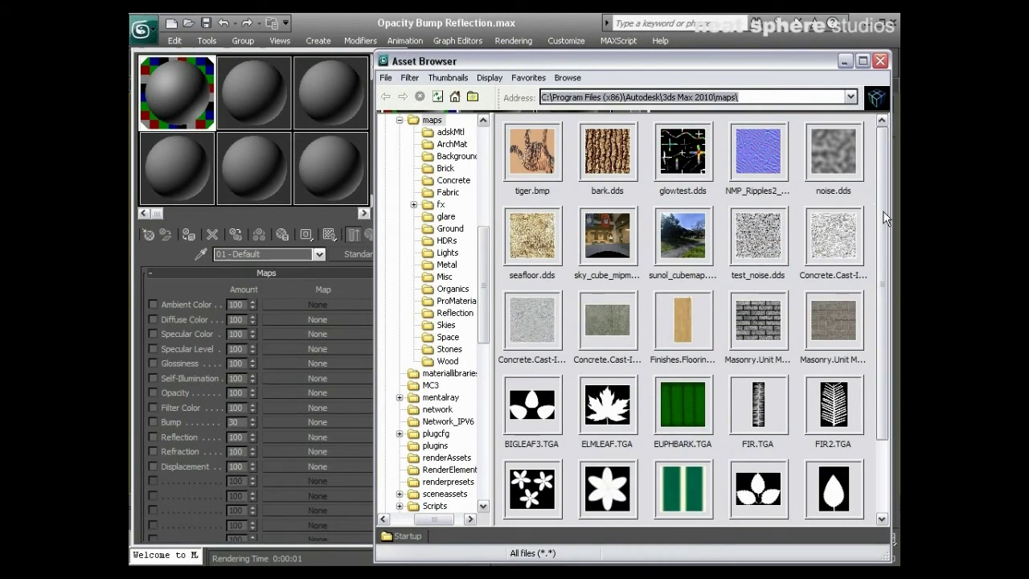
# - Open the ArchMat folder inside the 3ds Max 2010 maps directory and browse its thumbnails
pyautogui.moveTo(485, 252); pyautogui.dragTo(481, 221)
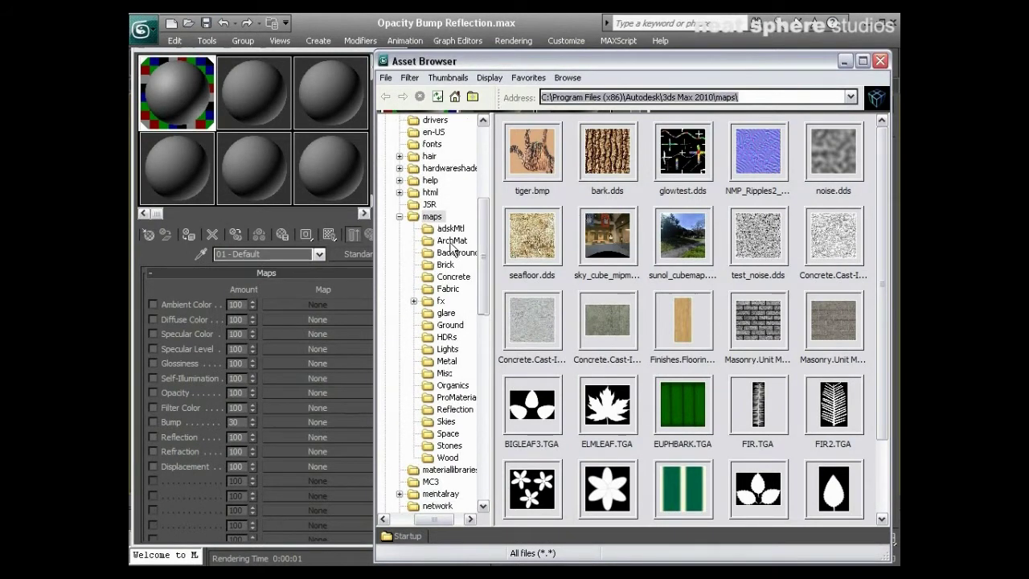
pyautogui.click(452, 240)
pyautogui.moveTo(434, 523); pyautogui.dragTo(447, 521)
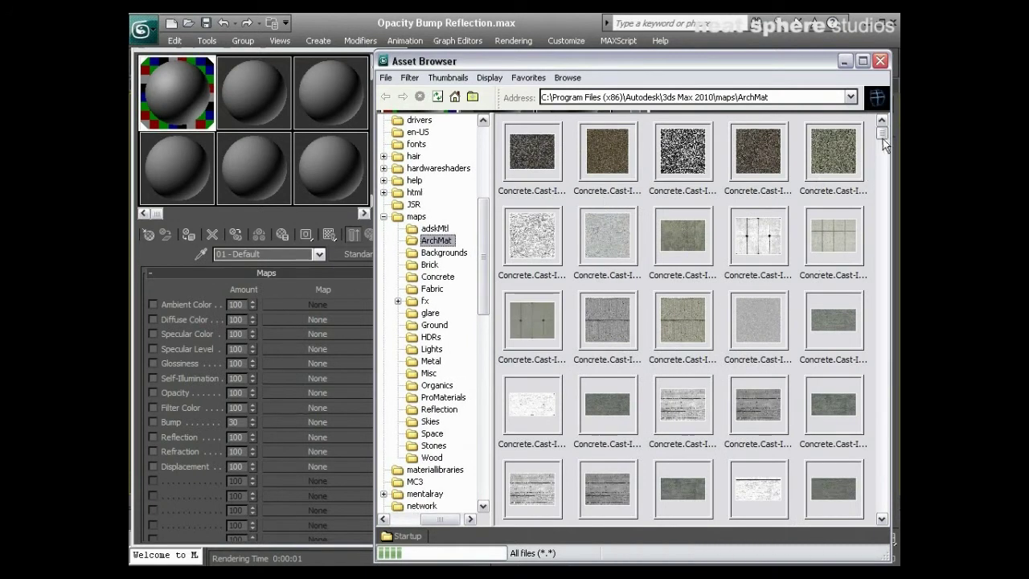
pyautogui.moveTo(881, 133); pyautogui.dragTo(866, 267)
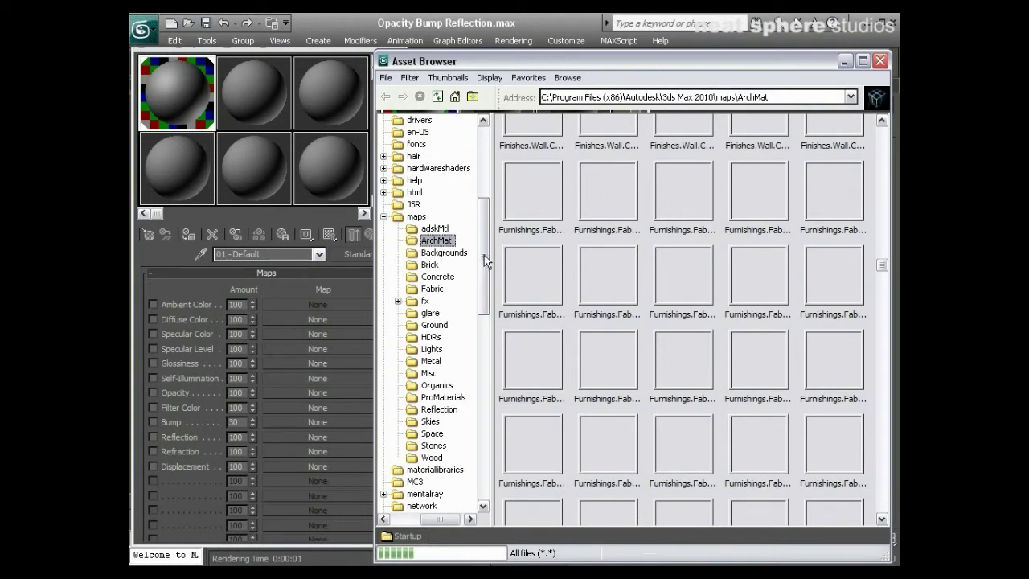
# - Examine where the ArchMat folder sits in the directory tree and its full path
pyautogui.scroll(3, 487, 207)
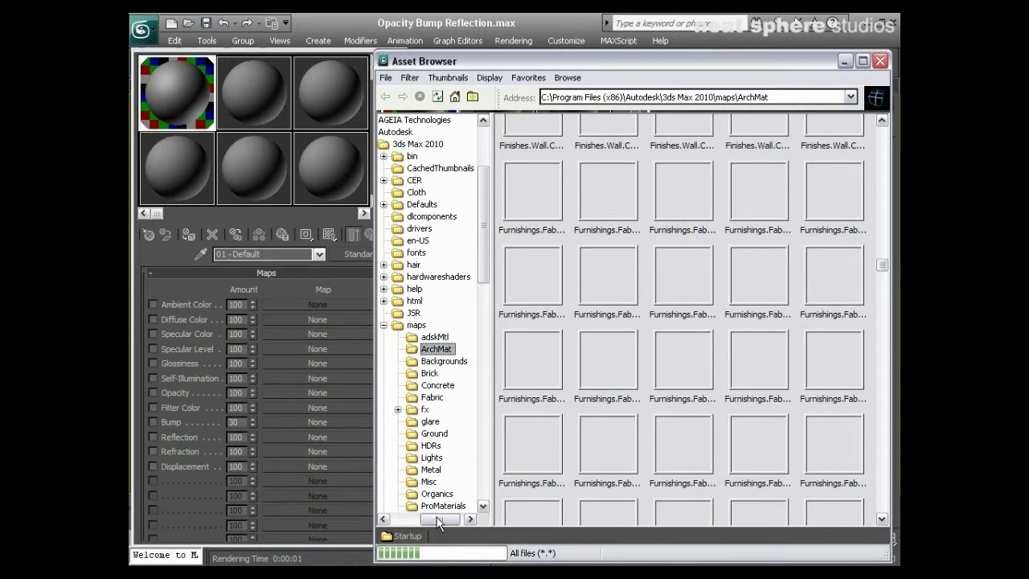
pyautogui.moveTo(438, 519); pyautogui.dragTo(429, 518)
pyautogui.scroll(1, 487, 245)
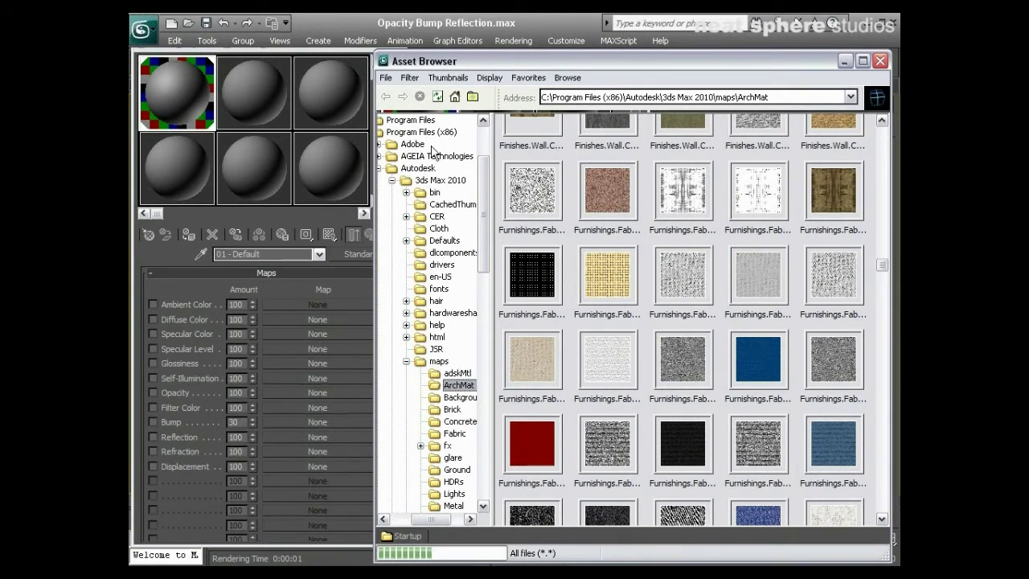
pyautogui.moveTo(481, 187); pyautogui.dragTo(480, 223)
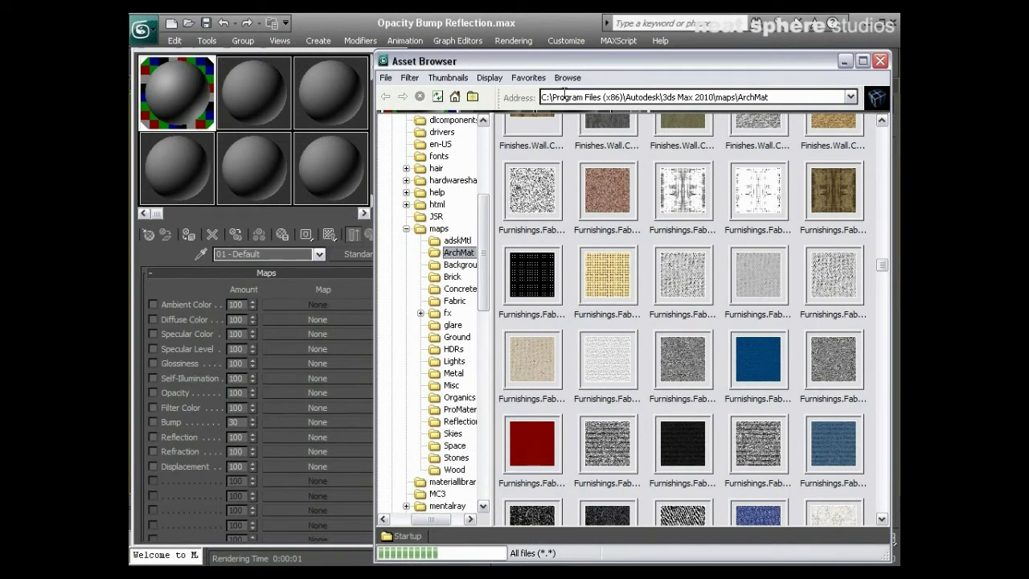
pyautogui.click(771, 100)
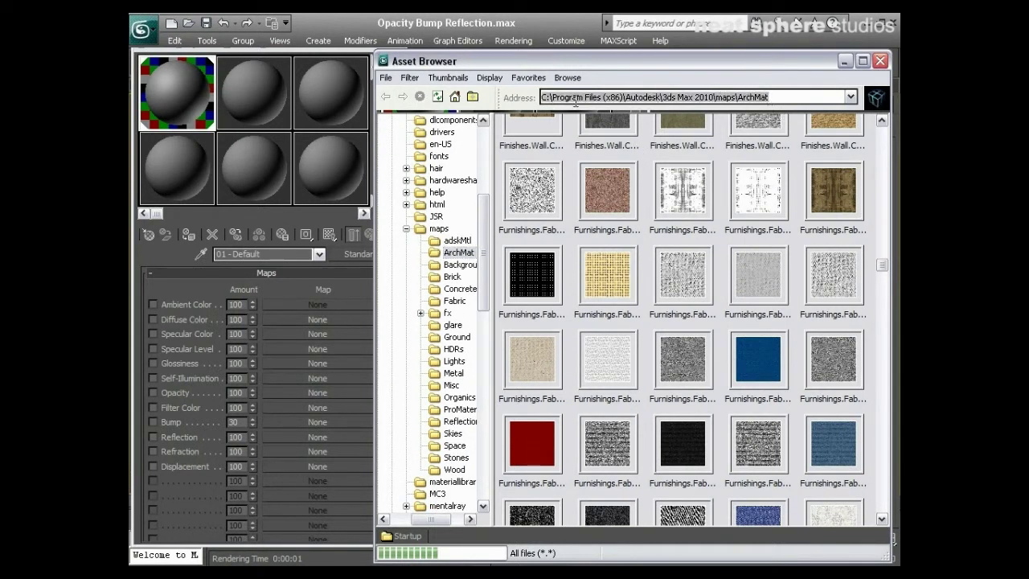
# - Preview the Masonry.Unit Masonry.Brick.Modular.Common.jpg texture at full size and assign it as the Diffuse Color map of material 01 - Default
pyautogui.moveTo(882, 263); pyautogui.dragTo(871, 324)
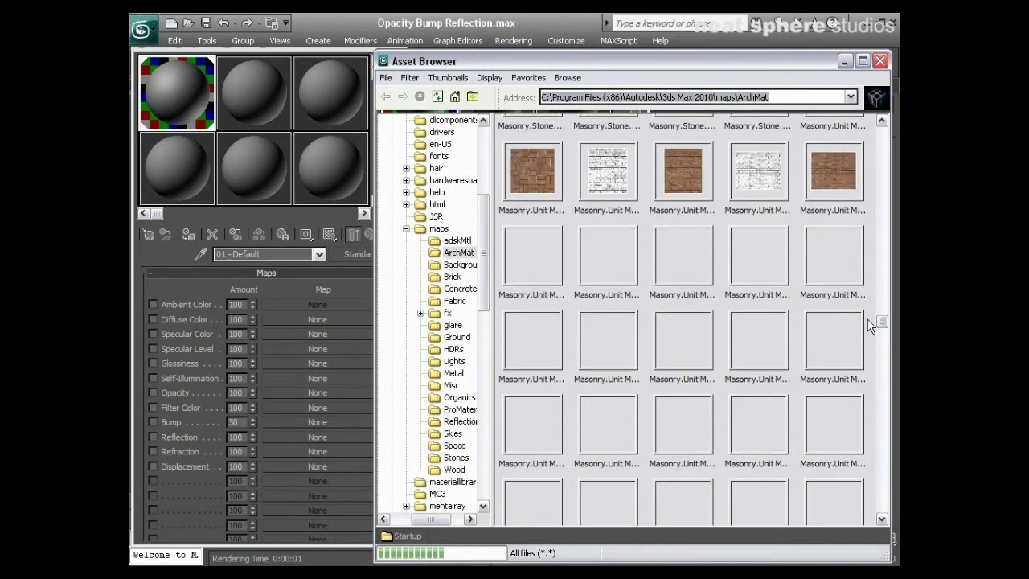
pyautogui.scroll(1, 763, 201)
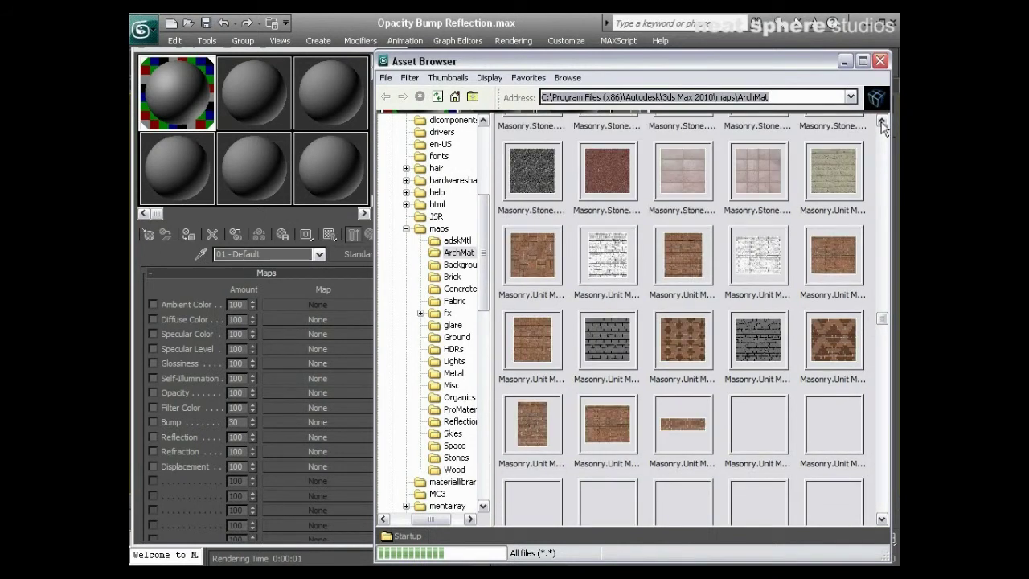
pyautogui.doubleClick(670, 245)
pyautogui.moveTo(596, 69); pyautogui.dragTo(658, 39)
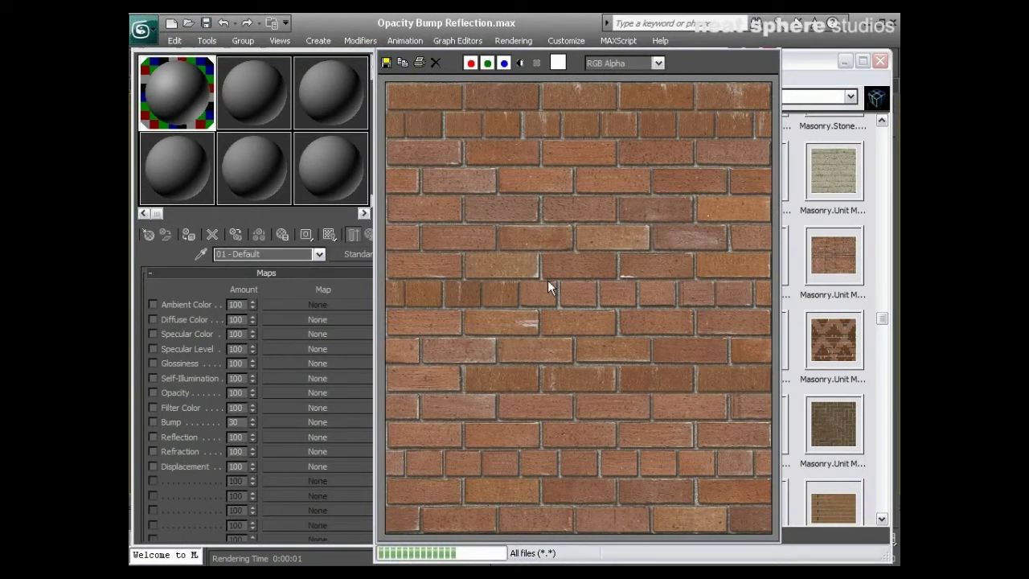
pyautogui.click(777, 51)
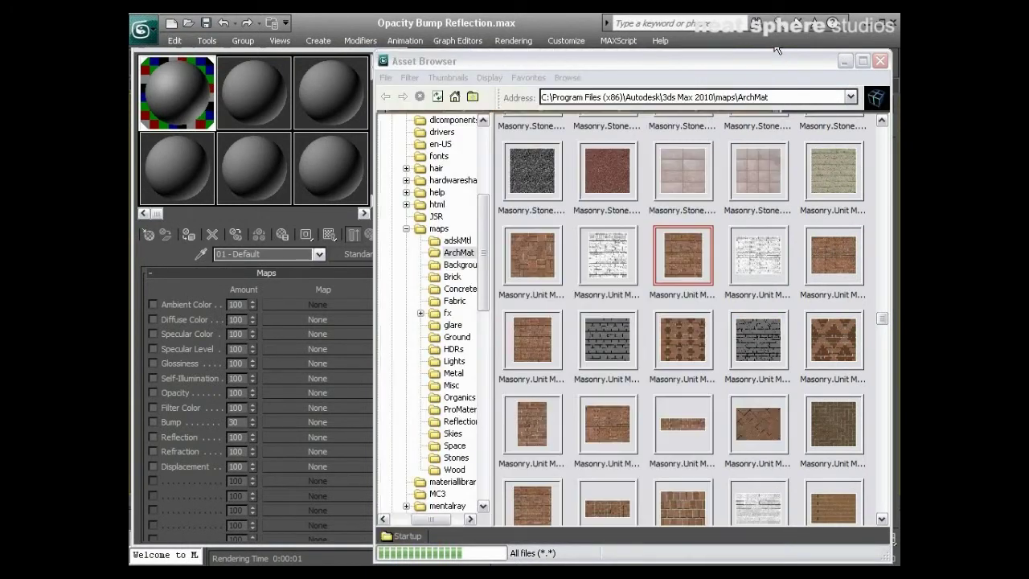
pyautogui.moveTo(685, 254); pyautogui.dragTo(340, 317)
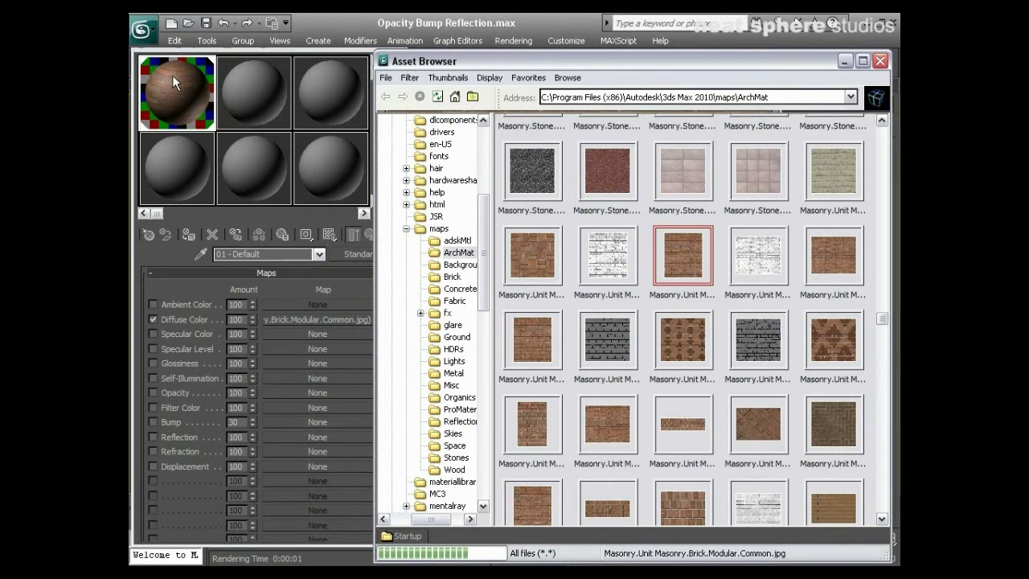
# - Set the brick material's glossiness to 78 and its specular level to about 9
pyautogui.click(288, 294)
pyautogui.click(257, 291)
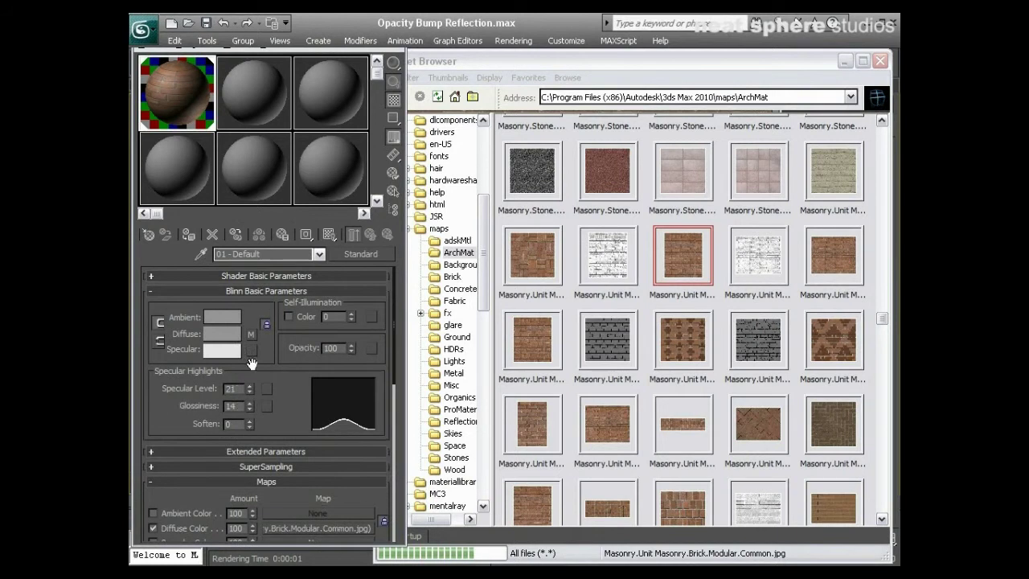
pyautogui.moveTo(252, 405)
pyautogui.mouseDown()
pyautogui.moveTo(250, 385)
pyautogui.moveTo(252, 401)
pyautogui.mouseUp()
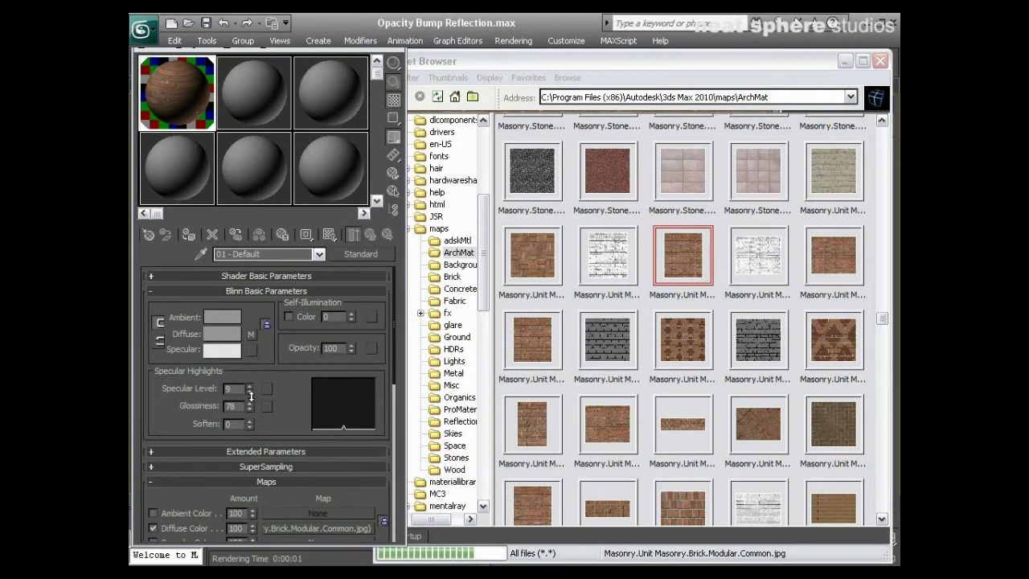
# - Move the Asset Browser aside and render the Perspective view
pyautogui.moveTo(805, 63); pyautogui.dragTo(315, 134)
pyautogui.click(881, 63)
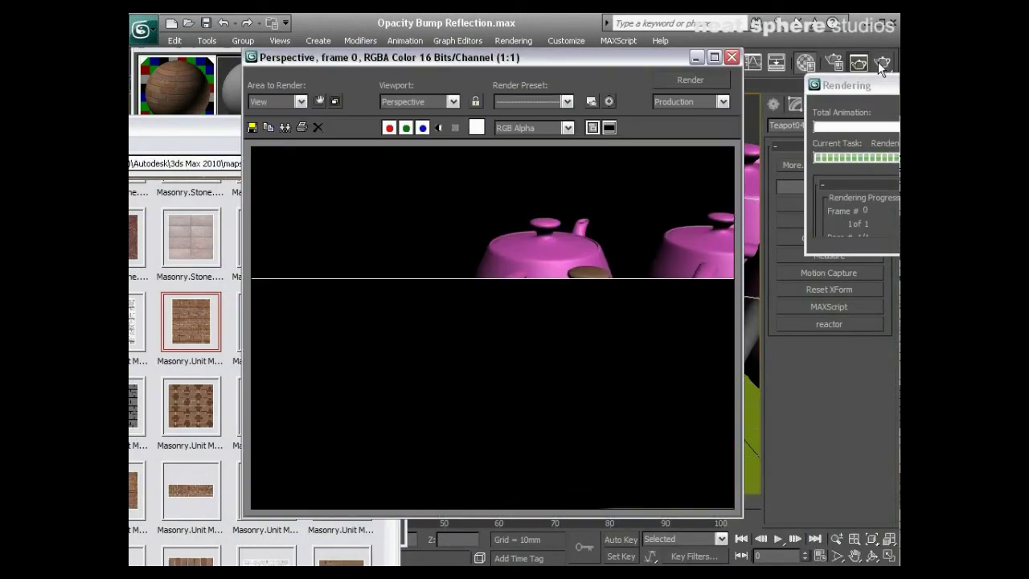
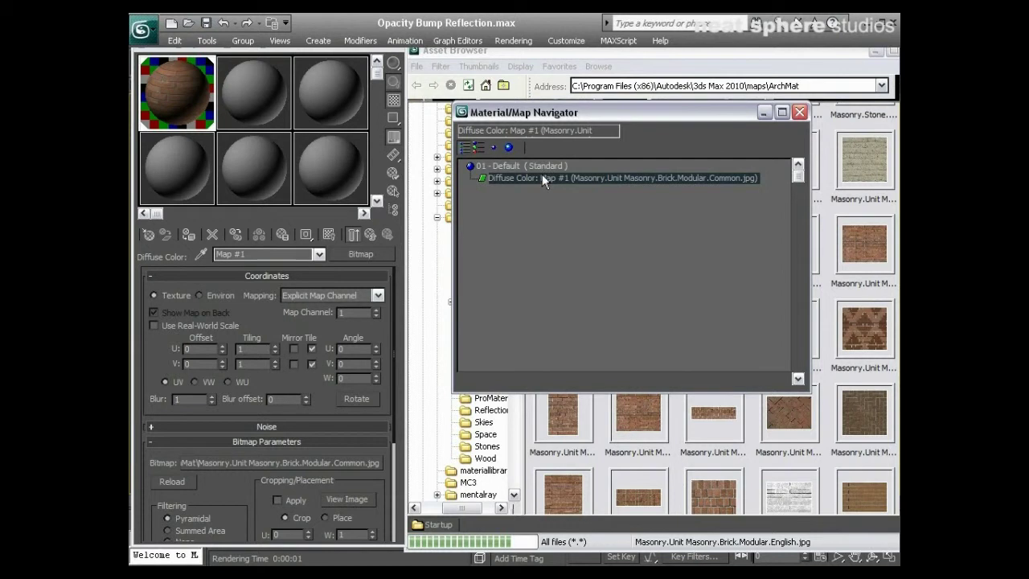
# - Try cropping the diffuse brick bitmap to its lower-right area in the image view, and restore the full extent
pyautogui.moveTo(324, 404); pyautogui.dragTo(324, 366)
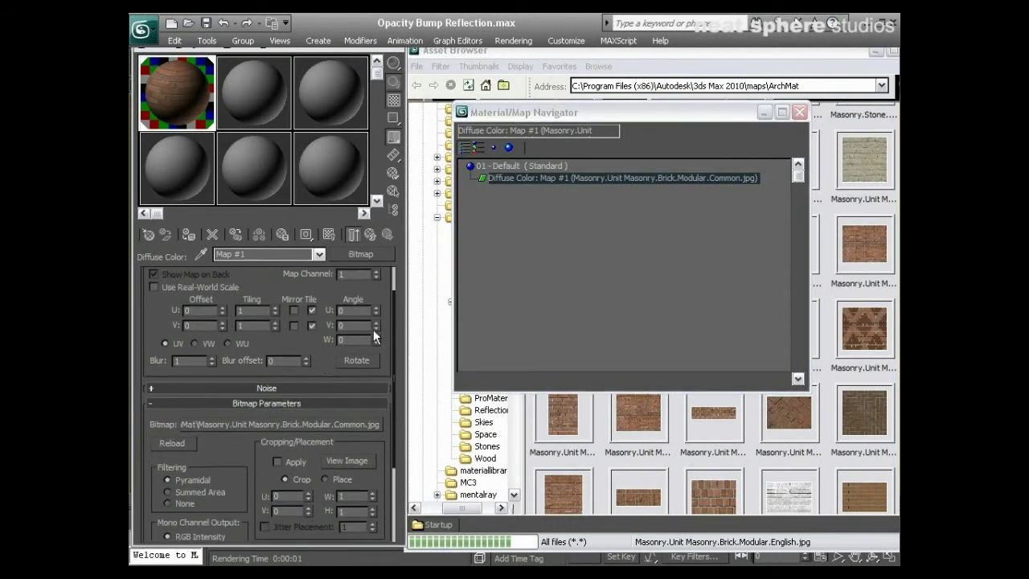
pyautogui.click(311, 311)
pyautogui.scroll(-4, 314, 363)
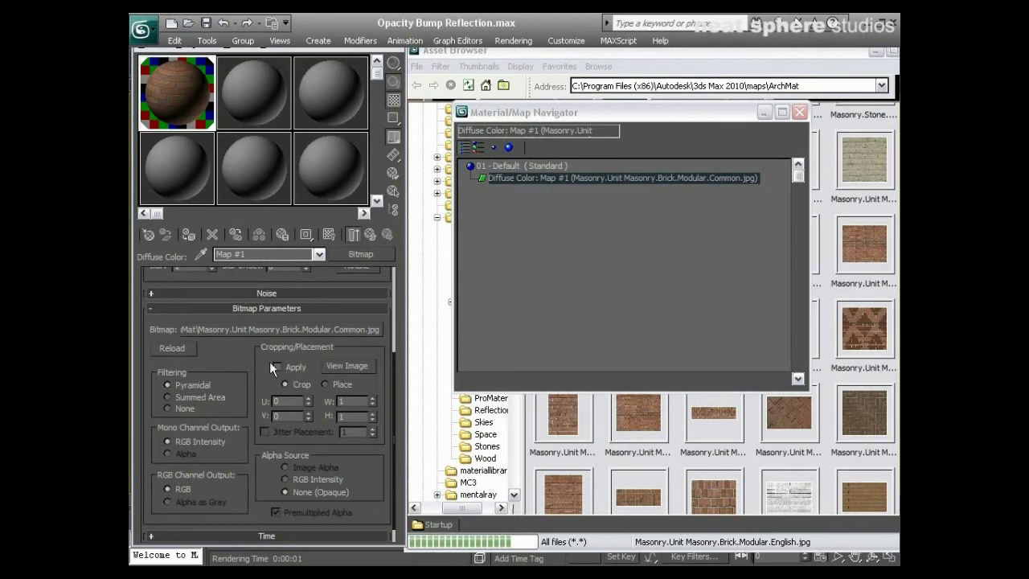
pyautogui.click(341, 366)
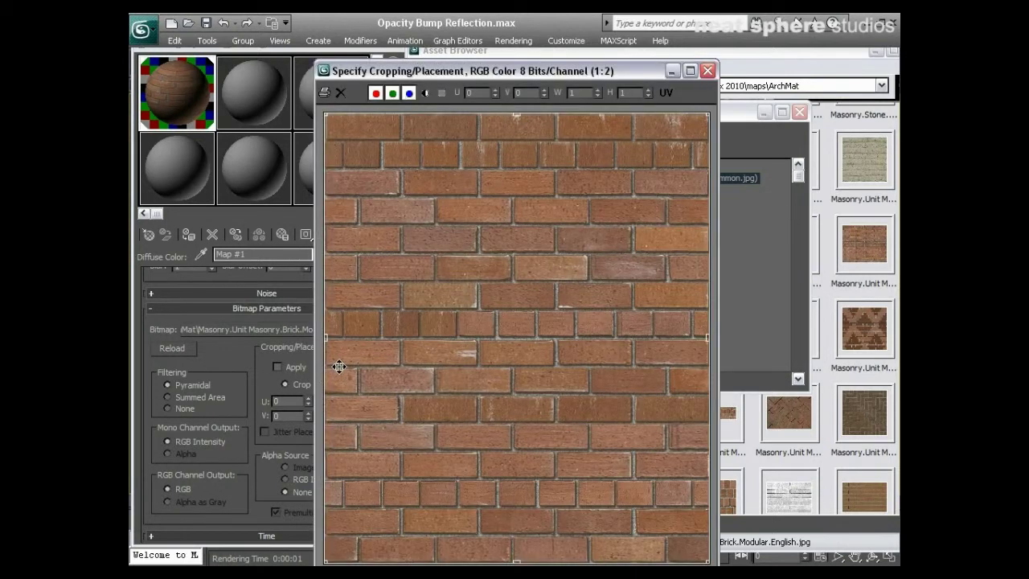
pyautogui.moveTo(464, 71); pyautogui.dragTo(461, 29)
pyautogui.moveTo(326, 74); pyautogui.dragTo(476, 349)
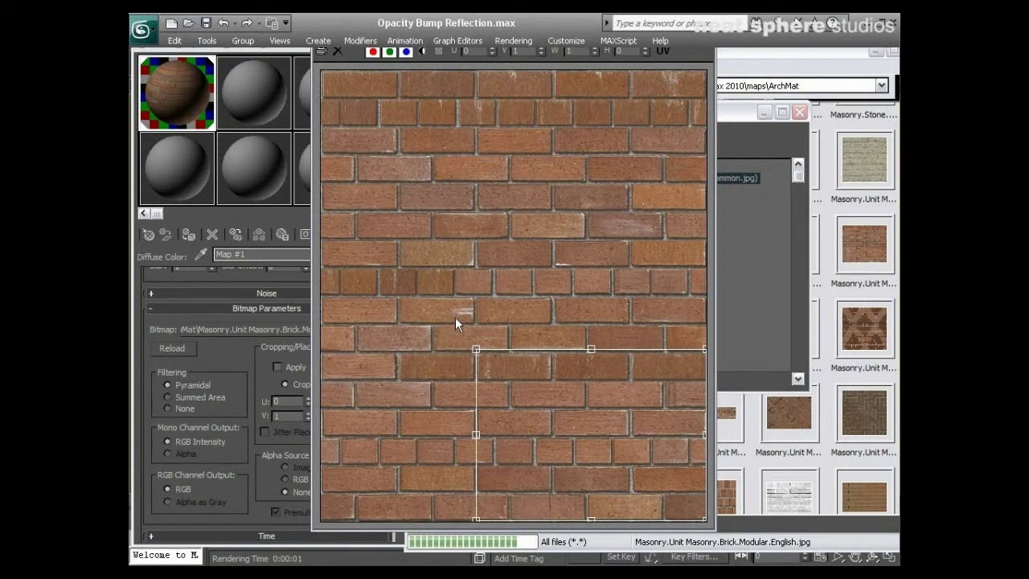
pyautogui.moveTo(476, 350); pyautogui.dragTo(322, 71)
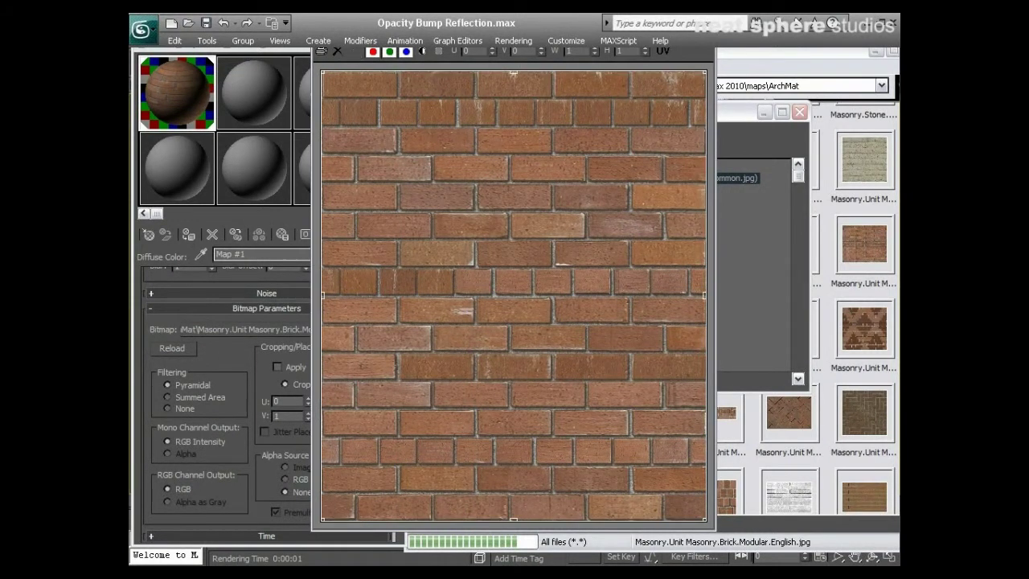
pyautogui.click(477, 332)
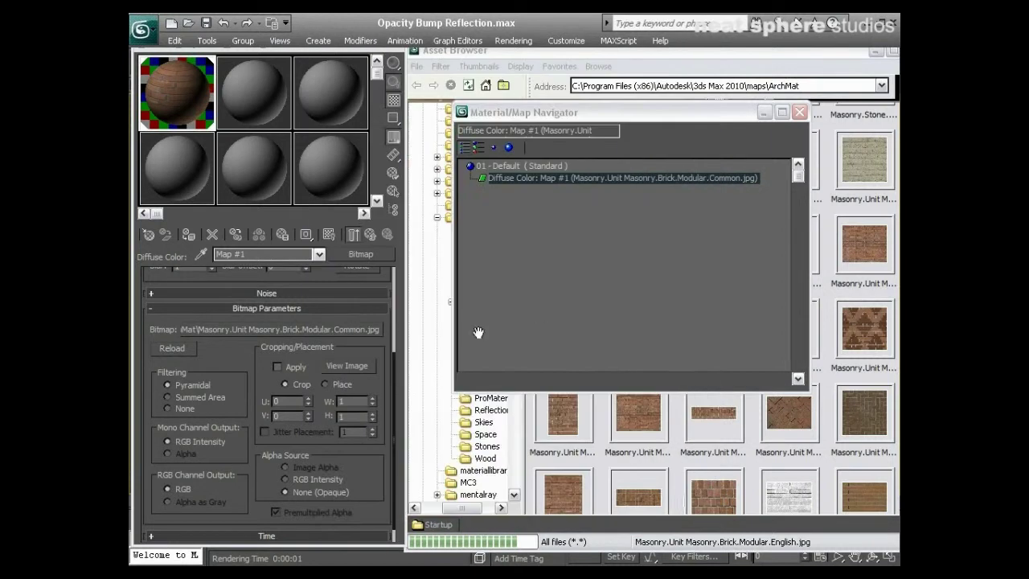
# - Return from the diffuse bitmap to the parent material 01 - Default and close the Material/Map Navigator
pyautogui.moveTo(377, 483); pyautogui.dragTo(370, 457)
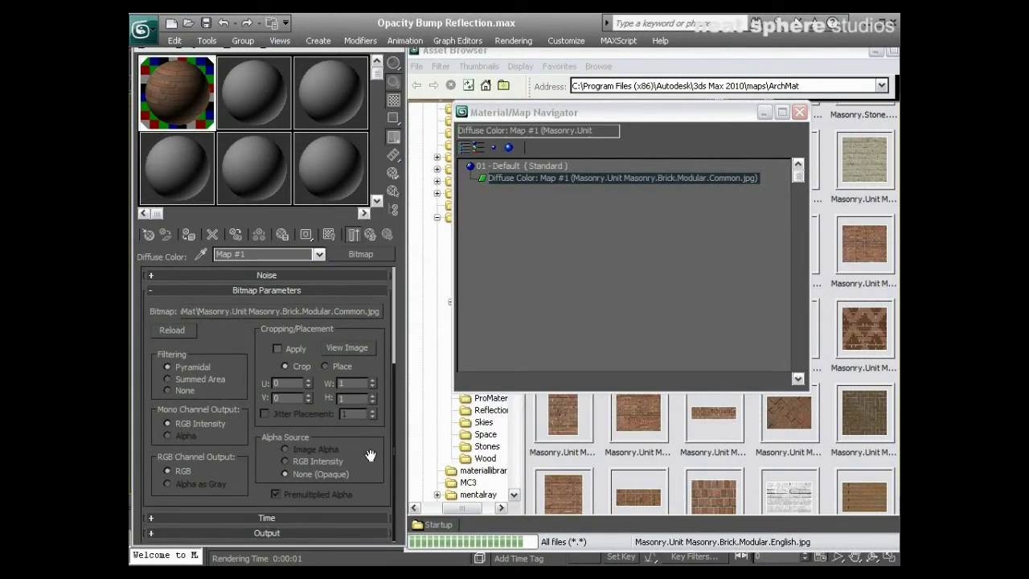
pyautogui.scroll(5, 370, 456)
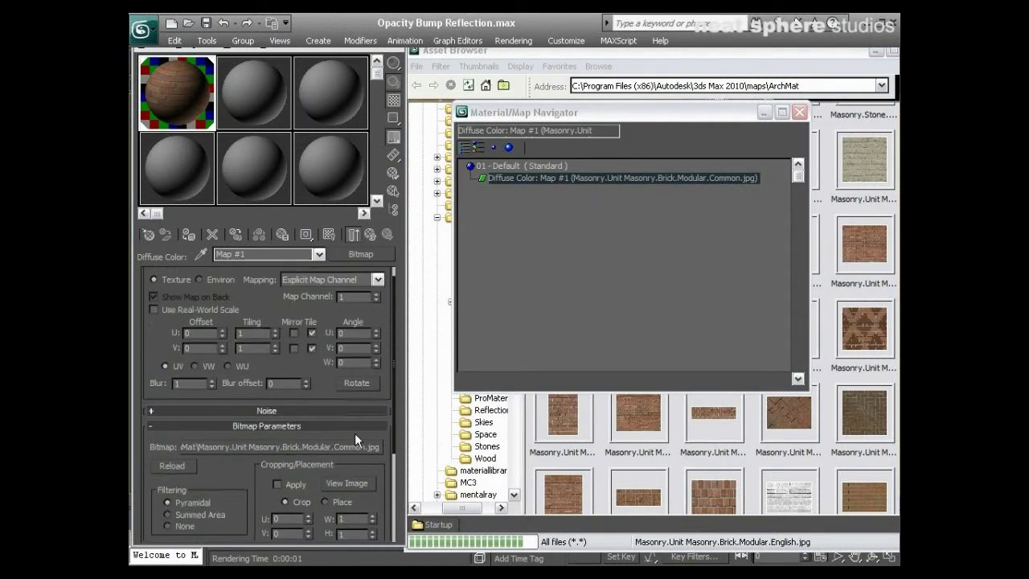
pyautogui.click(510, 166)
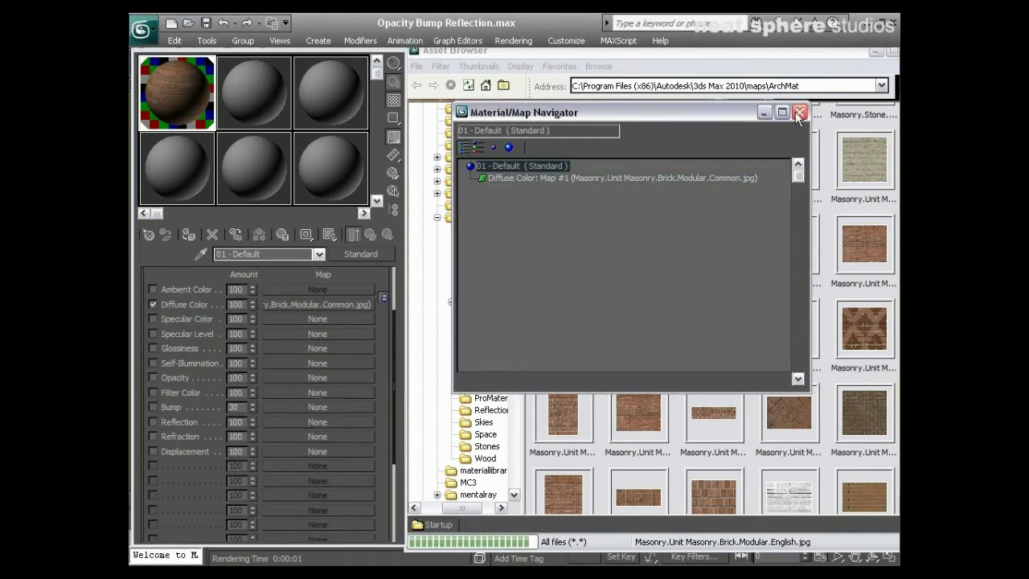
pyautogui.click(799, 111)
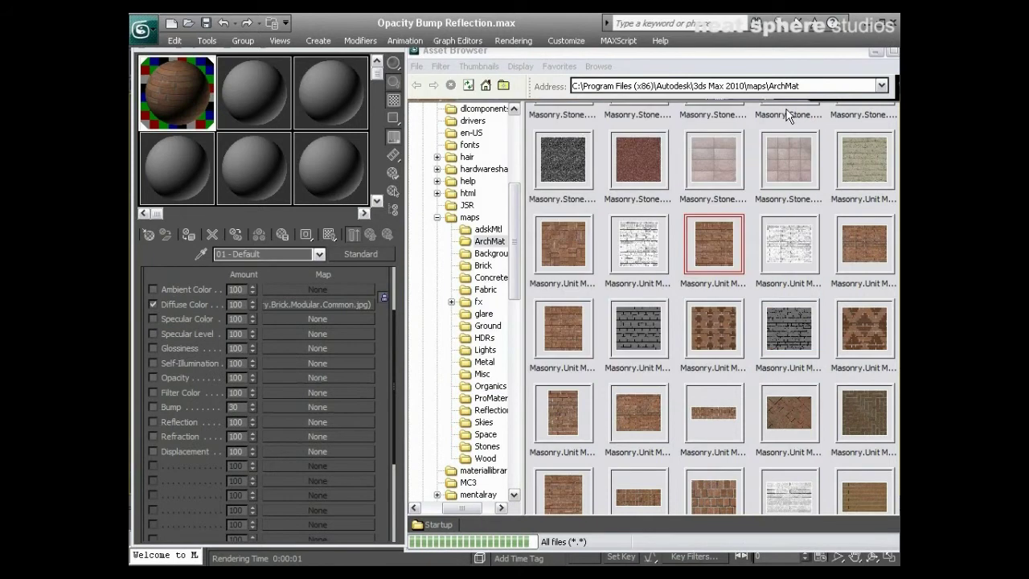
# - Preview the Masonry.Unit Masonry.Brick.Modular.Common.bump.jpg bitmap at full size and move its window to show the whole image
pyautogui.click(643, 246)
pyautogui.doubleClick(643, 246)
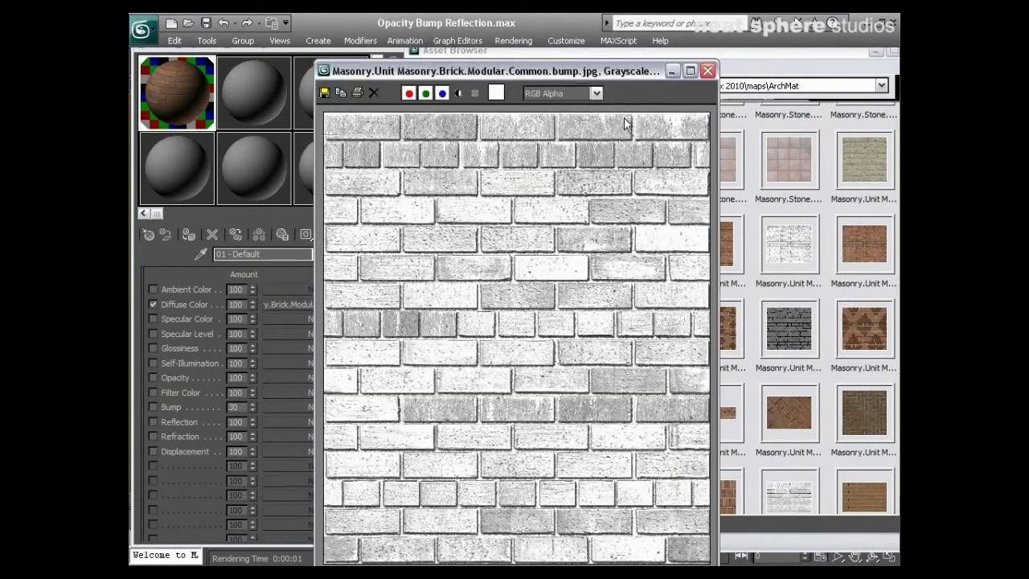
pyautogui.moveTo(608, 72); pyautogui.dragTo(563, 36)
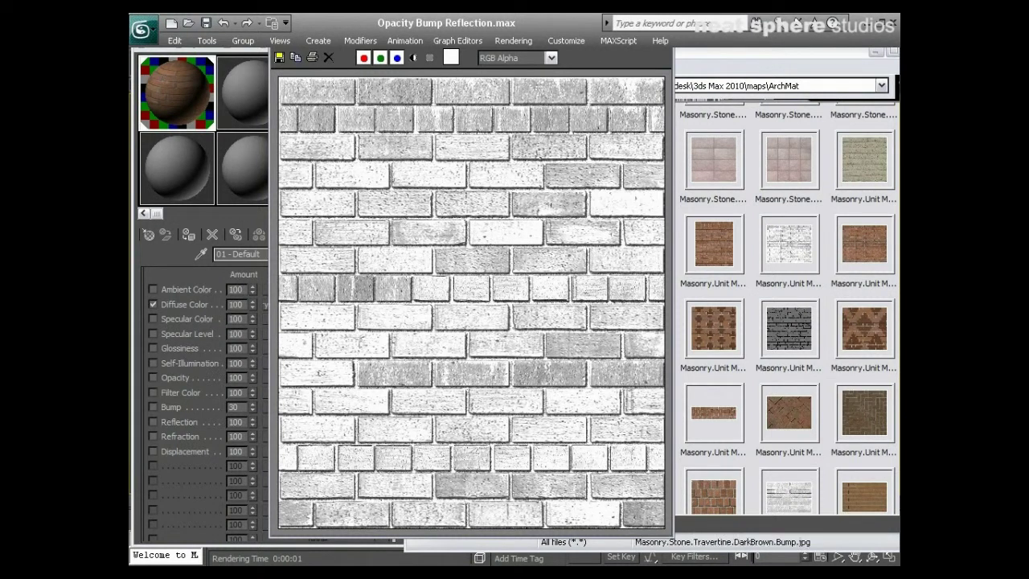
# - Preview the Brick.Modular.Flemish Diagonal.bump.jpg bitmap, examine its dark mortar lines at different magnifications, and close it
pyautogui.click(769, 313)
pyautogui.doubleClick(782, 316)
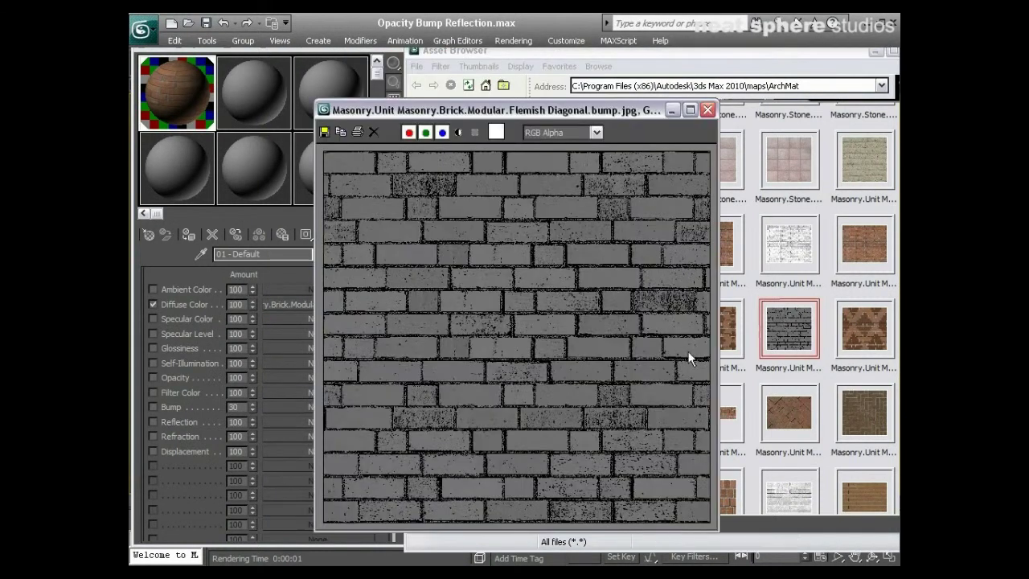
pyautogui.scroll(2, 380, 258)
pyautogui.scroll(1, 380, 258)
pyautogui.scroll(-4, 380, 258)
pyautogui.scroll(-1, 384, 275)
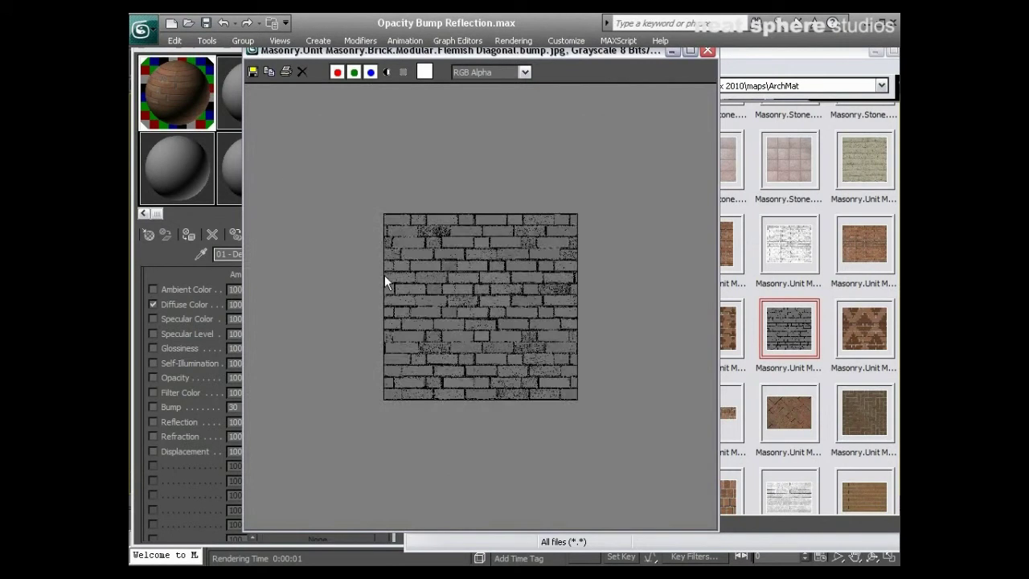
pyautogui.scroll(2, 384, 275)
pyautogui.scroll(-1, 386, 274)
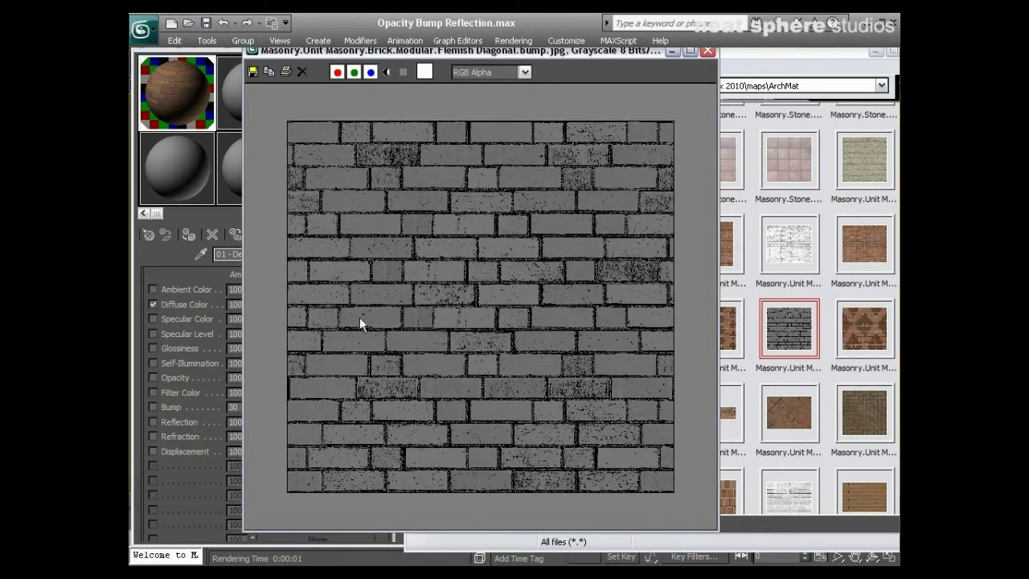
pyautogui.click(708, 50)
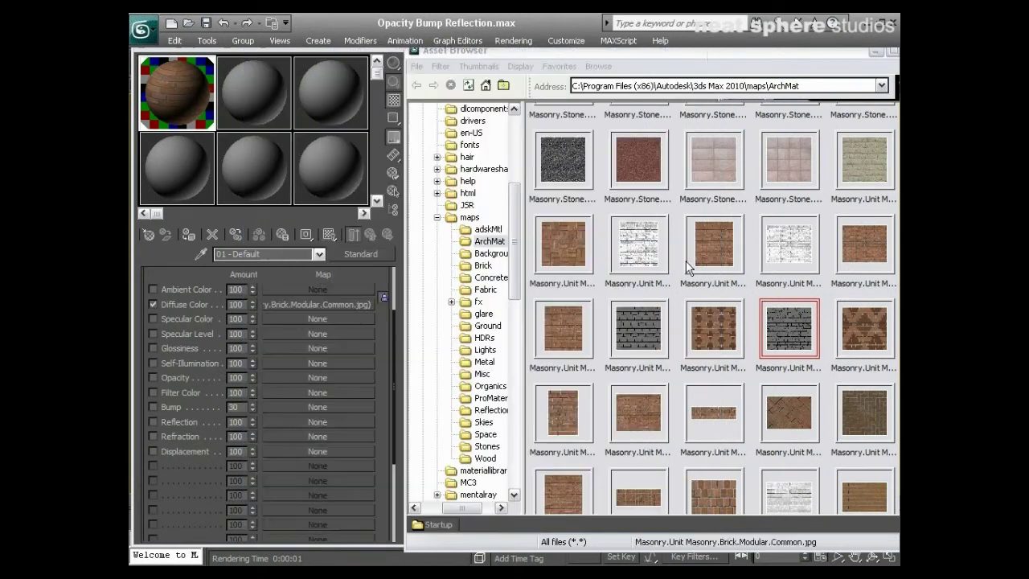
# - Compare the Flemish Cross bump bitmap with its colour version, preview the English Cross bump bitmap, and close each preview
pyautogui.doubleClick(655, 329)
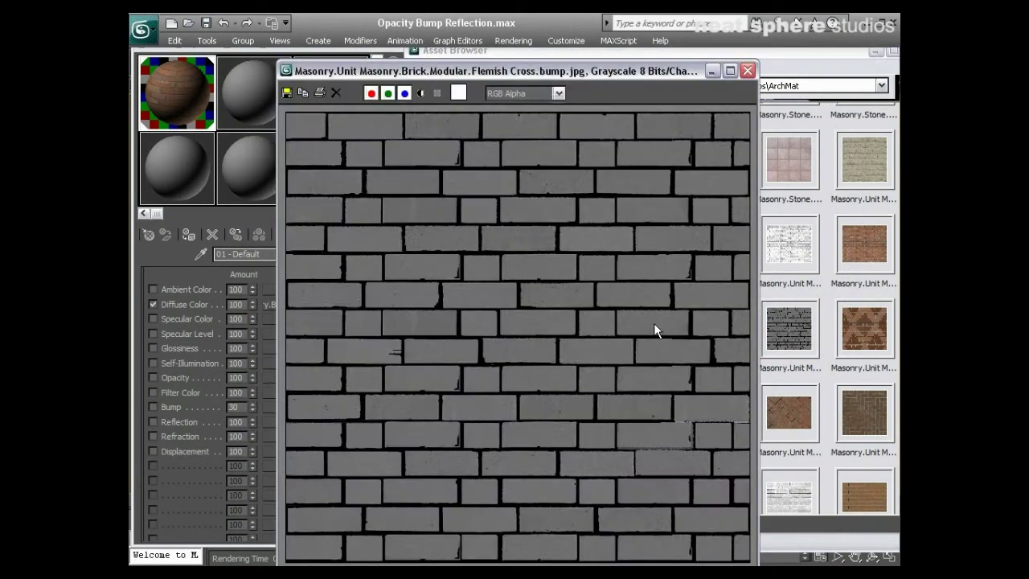
pyautogui.click(747, 71)
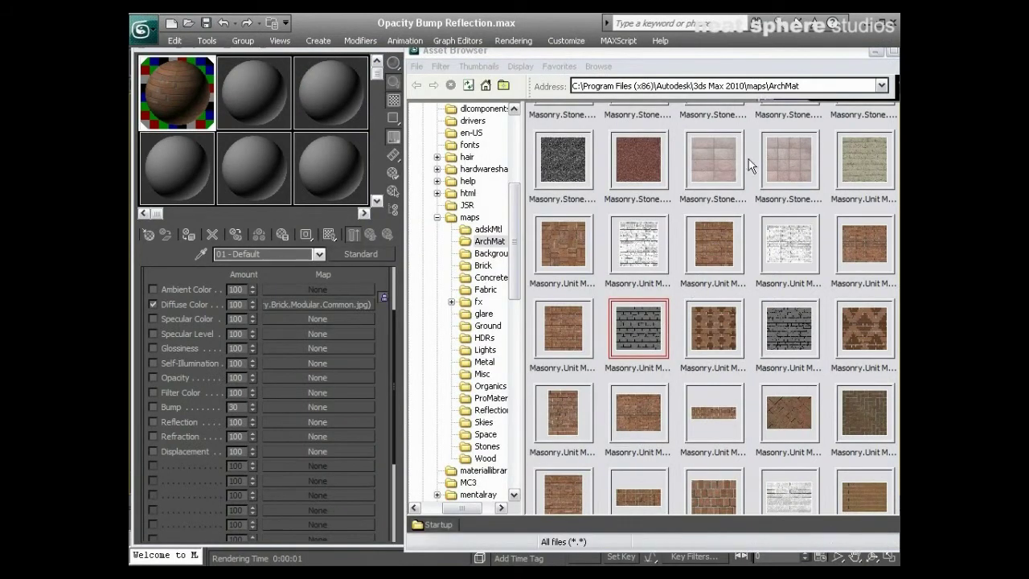
pyautogui.moveTo(755, 52); pyautogui.dragTo(671, 52)
pyautogui.doubleClick(569, 324)
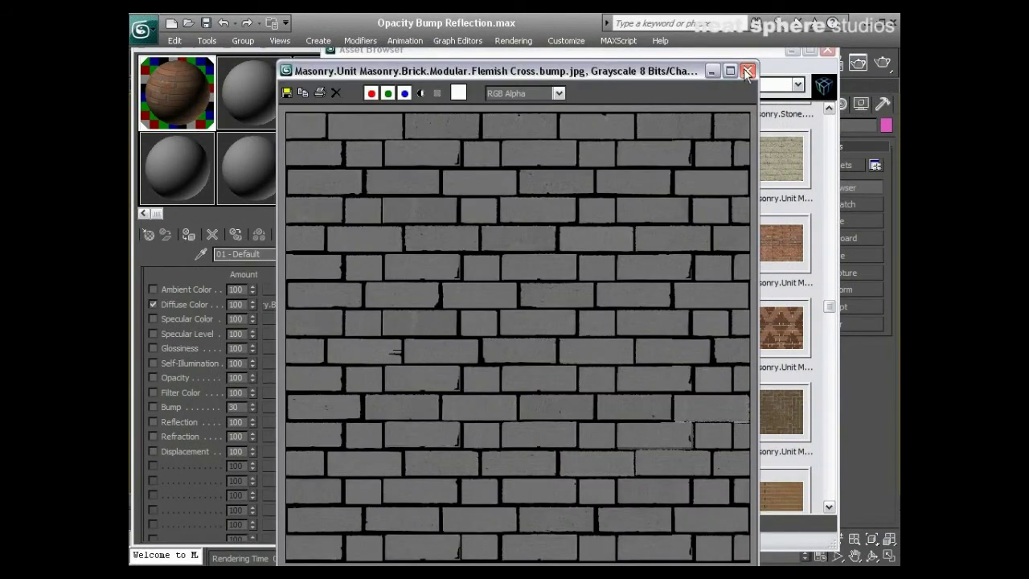
pyautogui.click(747, 71)
pyautogui.doubleClick(635, 328)
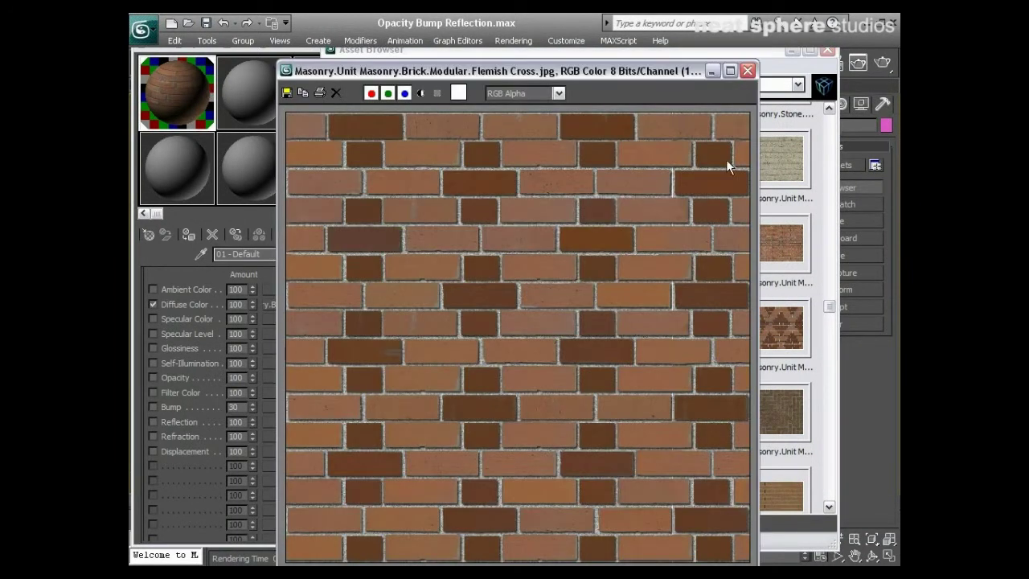
pyautogui.click(748, 71)
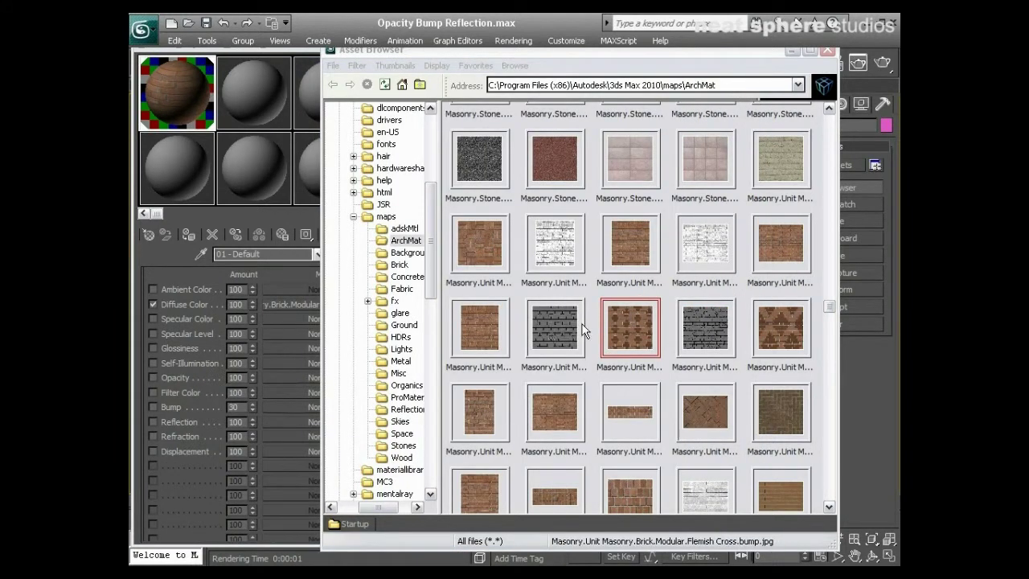
pyautogui.doubleClick(706, 244)
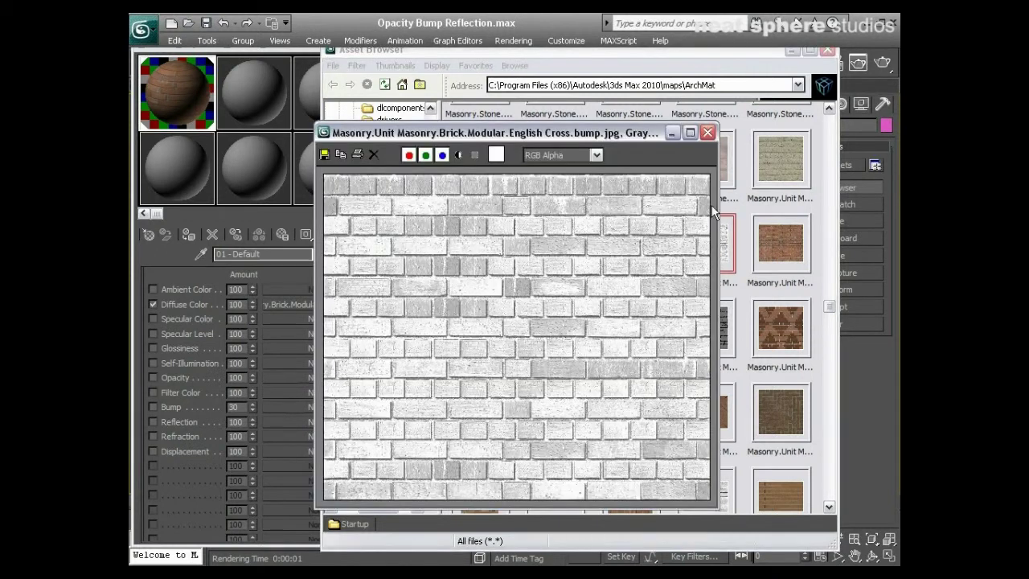
pyautogui.click(707, 131)
# - Assign Masonry.Unit Masonry.Brick.Modular.Common.bump.jpg from the Asset Browser to the Bump channel of material 01 - Default
pyautogui.moveTo(562, 47); pyautogui.dragTo(632, 54)
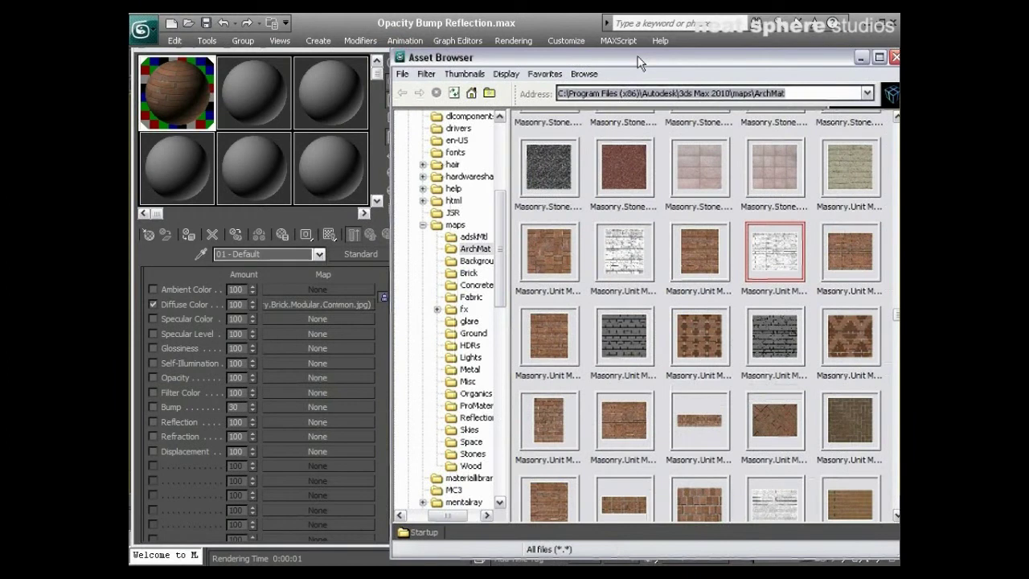
pyautogui.click(599, 259)
pyautogui.moveTo(621, 249); pyautogui.dragTo(287, 403)
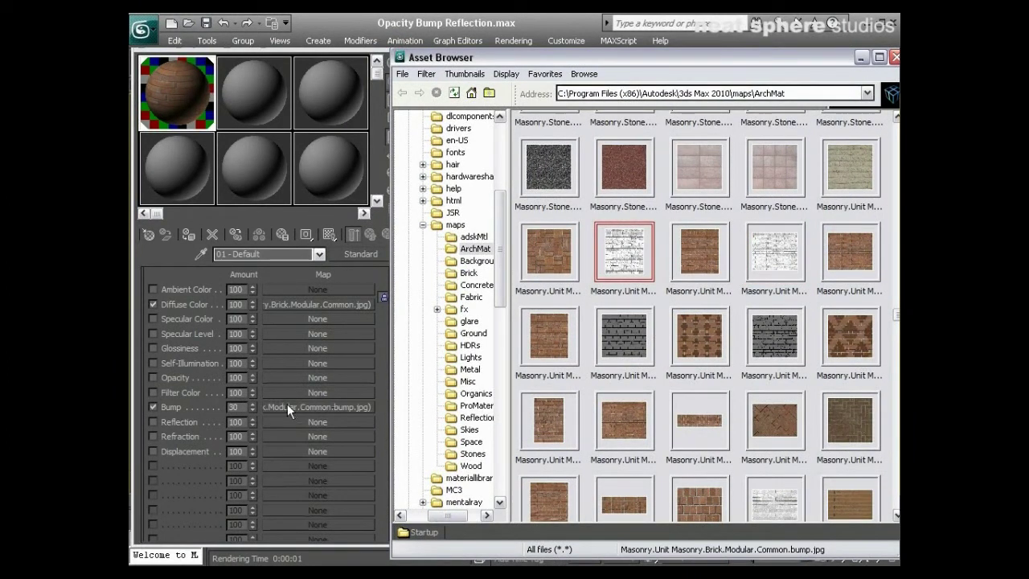
# - Open an enlarged preview of material 01 - Default and set its Bump amount to 60
pyautogui.click(191, 96)
pyautogui.doubleClick(191, 96)
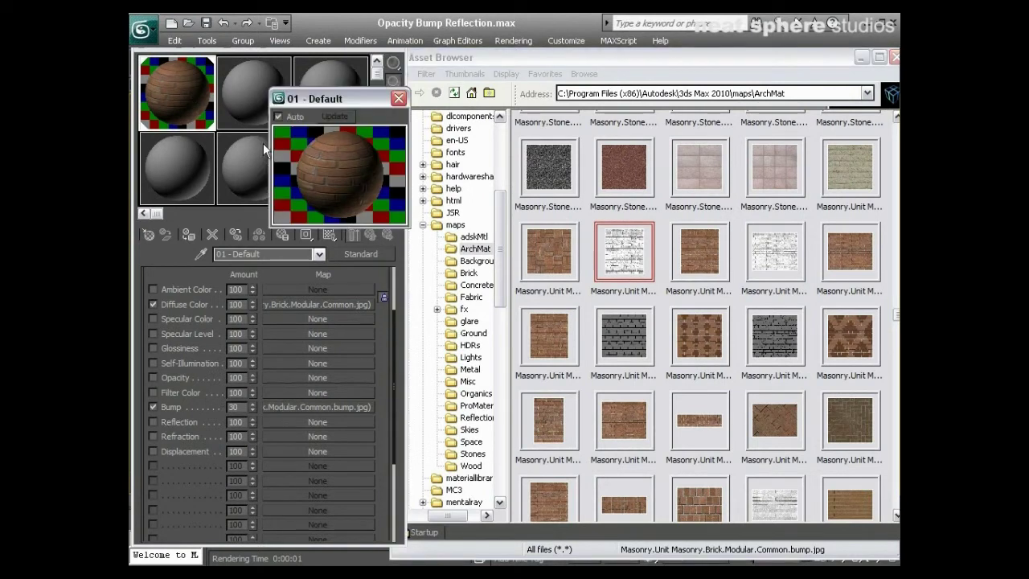
pyautogui.moveTo(402, 232); pyautogui.dragTo(599, 416)
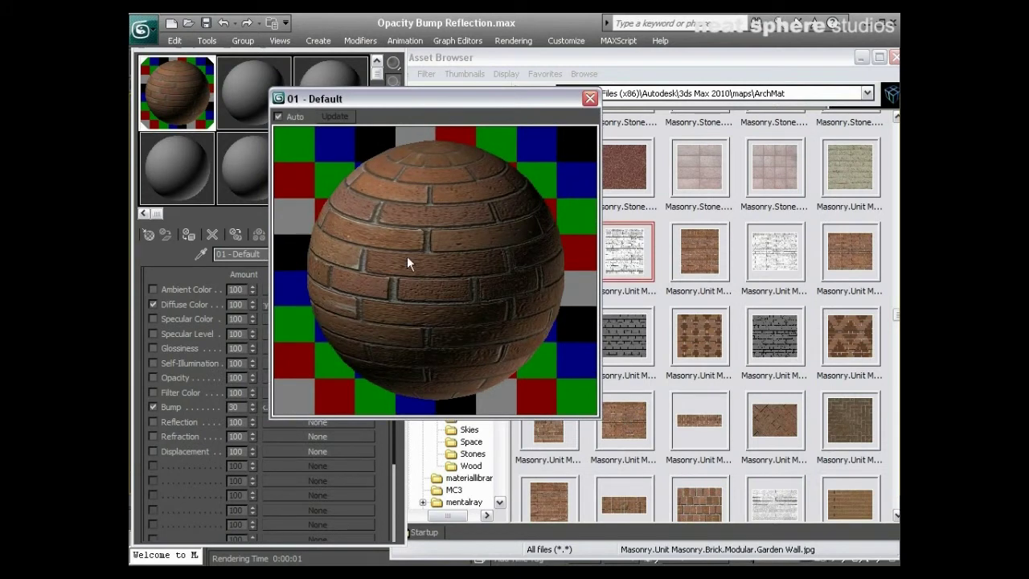
pyautogui.doubleClick(230, 406)
pyautogui.write('50')
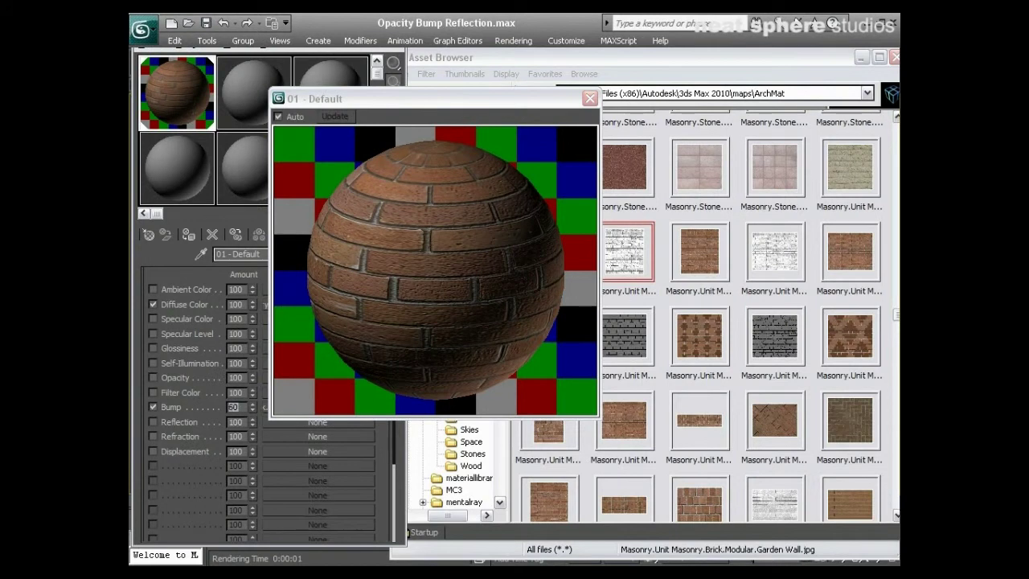
pyautogui.press('Return')
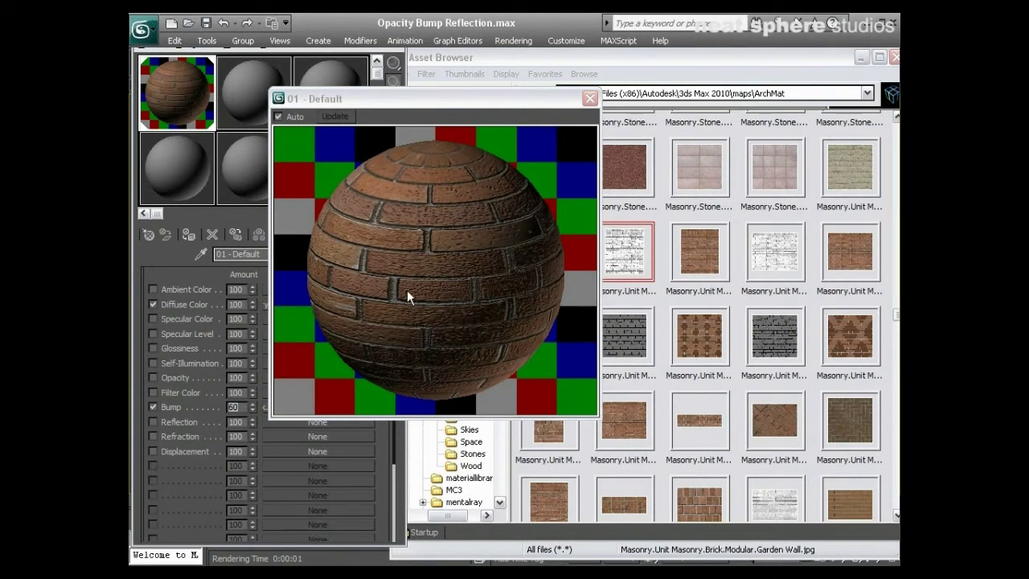
# - Move the Asset Browser out of the way, render the Perspective view to check the bump effect, and close the render
pyautogui.click(717, 61)
pyautogui.moveTo(717, 62); pyautogui.dragTo(594, 98)
pyautogui.click(875, 68)
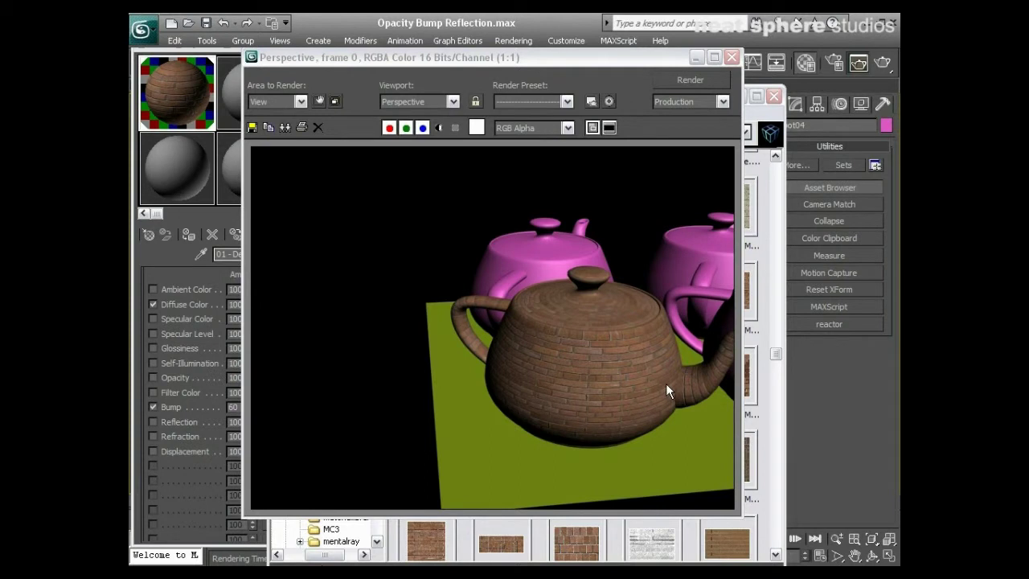
pyautogui.click(732, 57)
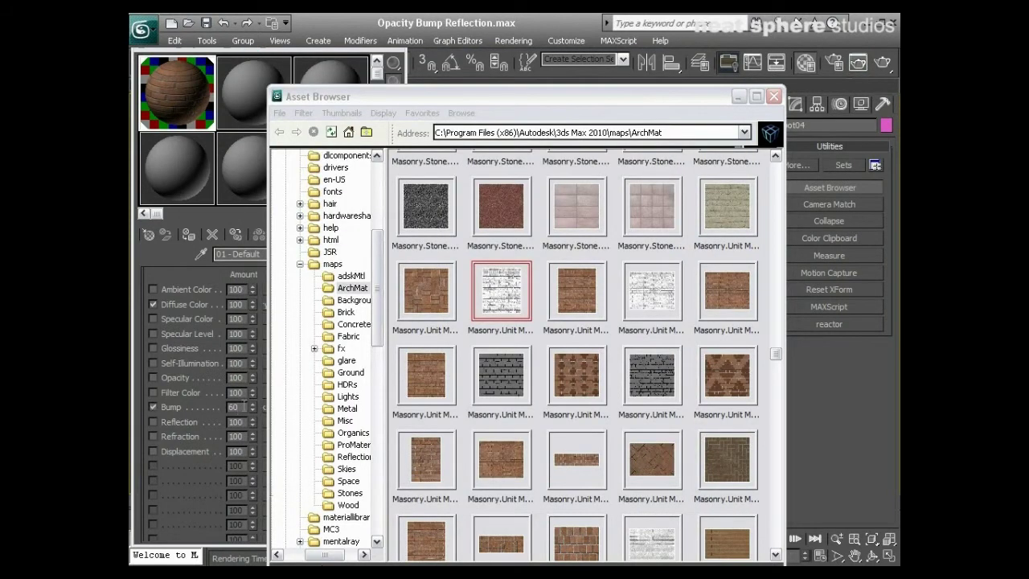
# - Set the Bump amount of material 01 - Default to 90, render the Perspective view again, and close the render
pyautogui.write('50')
pyautogui.click(192, 407)
pyautogui.write('90')
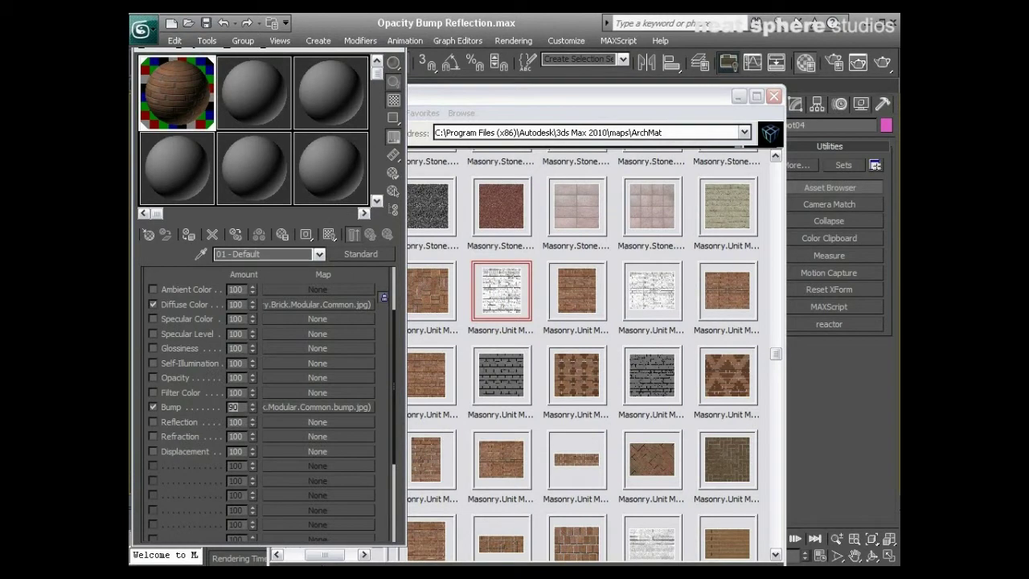
pyautogui.click(885, 66)
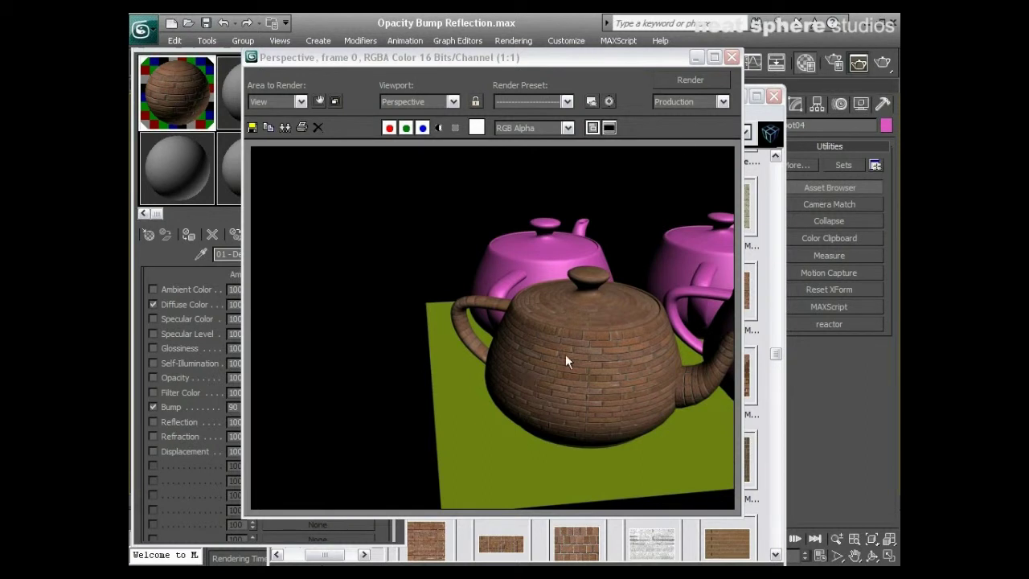
pyautogui.click(731, 57)
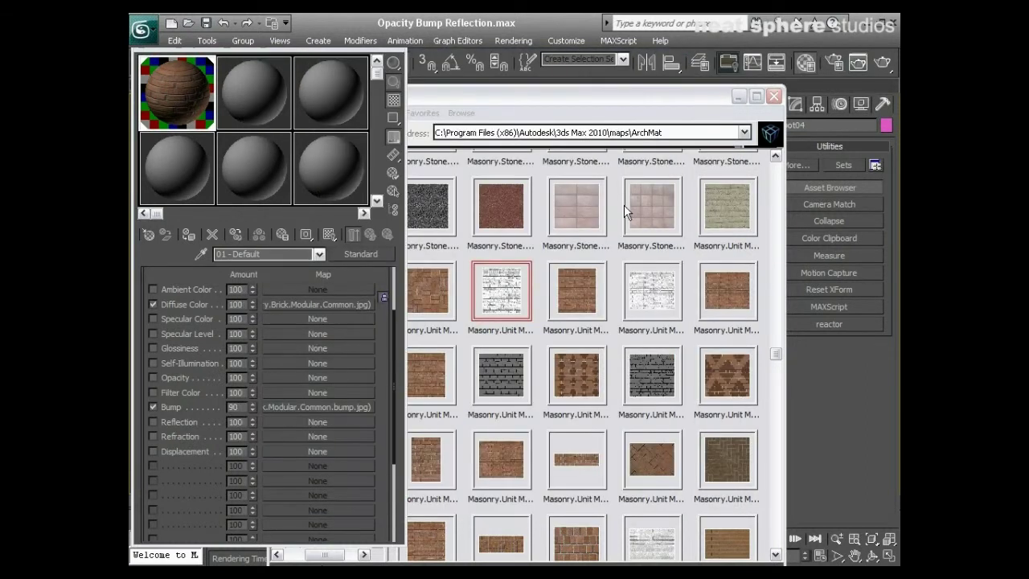
# - Move the Asset Browser aside, render a close-up of the brick teapot in the Perspective view, and close the render
pyautogui.moveTo(740, 98); pyautogui.dragTo(196, 113)
pyautogui.hotkey('alt', 'z')
pyautogui.moveTo(539, 375); pyautogui.dragTo(768, 207)
pyautogui.click(870, 73)
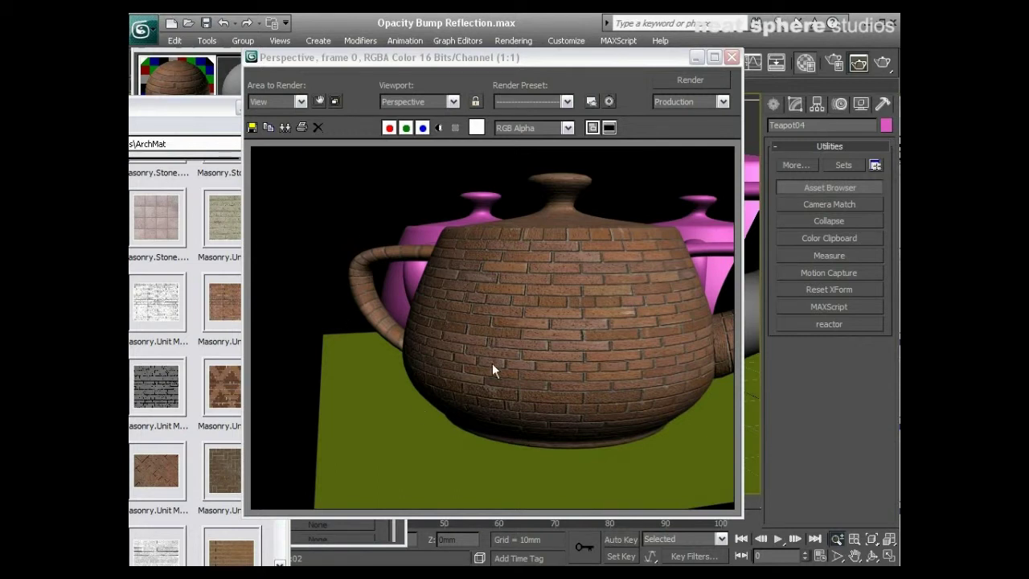
pyautogui.click(731, 57)
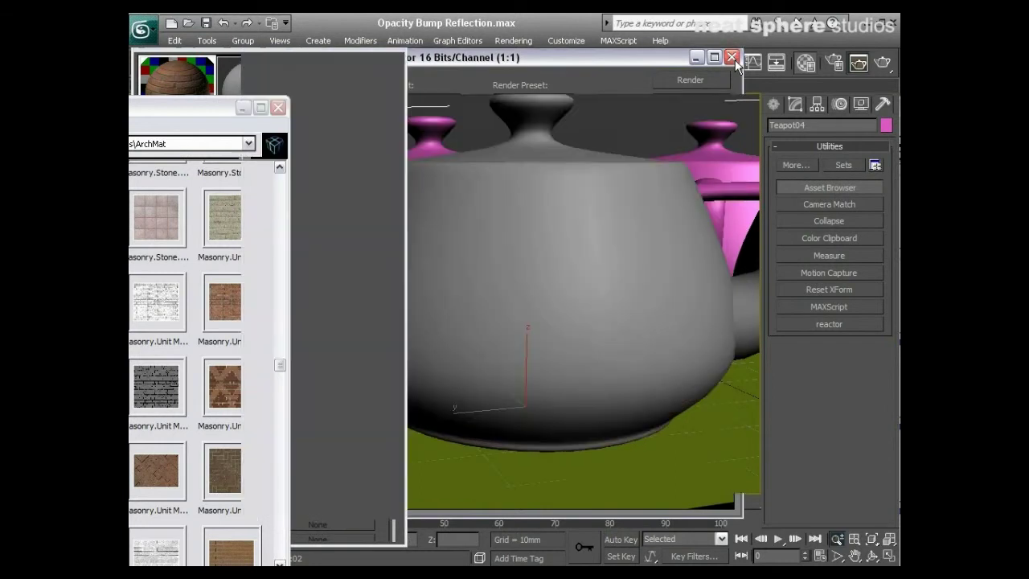
# - Close the Asset Browser and apply the 02 - Default material to Teapot03, the pink teapot beside the brick one
pyautogui.click(278, 107)
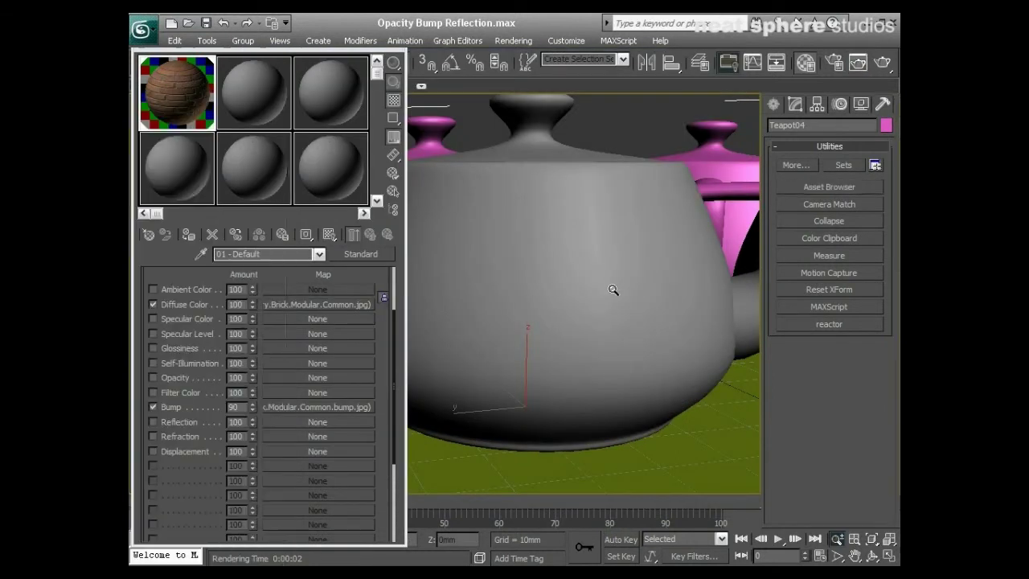
pyautogui.scroll(-5, 587, 247)
pyautogui.keyDown('alt'); pyautogui.moveTo(588, 247); pyautogui.dragTo(492, 330, button='middle'); pyautogui.keyUp('alt')
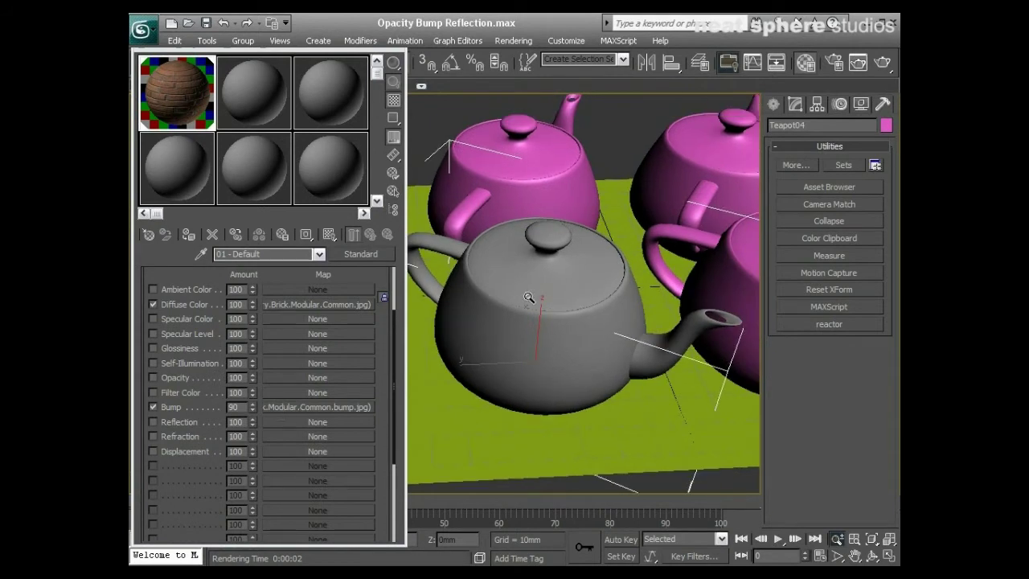
pyautogui.scroll(1, 554, 314)
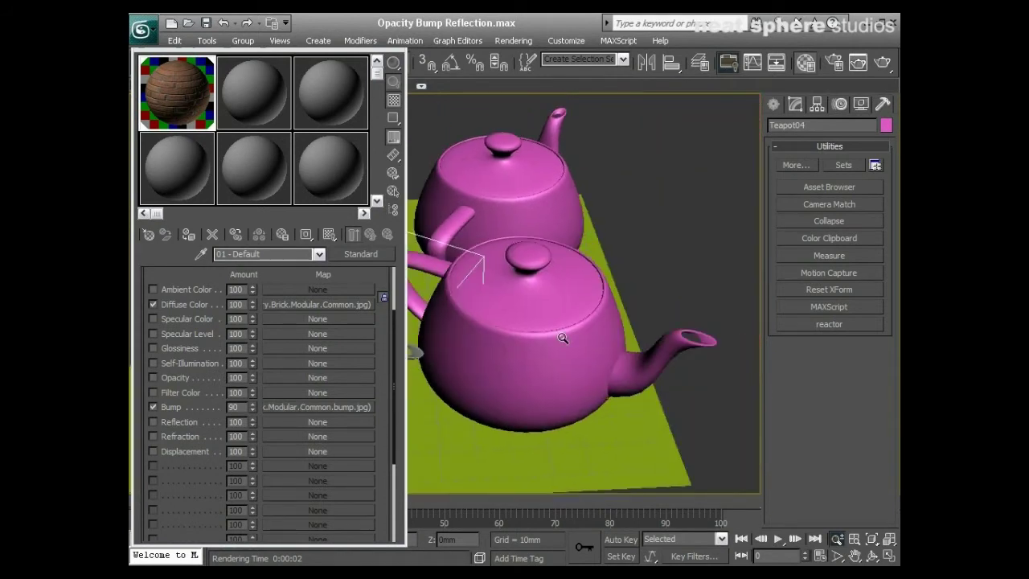
pyautogui.click(578, 312)
pyautogui.moveTo(578, 313)
pyautogui.mouseDown(button='middle')
pyautogui.moveTo(552, 323)
pyautogui.moveTo(562, 323)
pyautogui.mouseUp(button='middle')
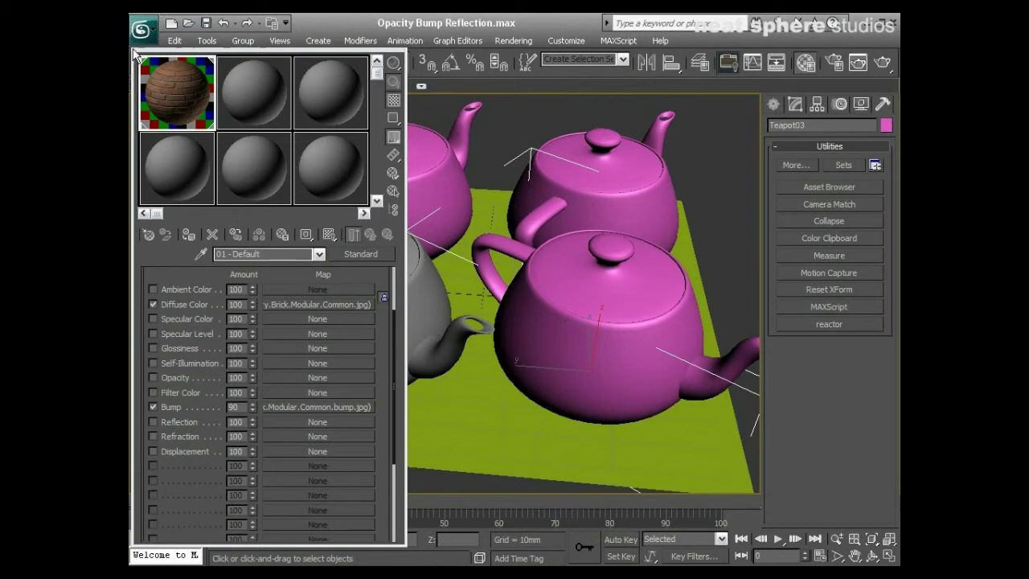
pyautogui.click(239, 94)
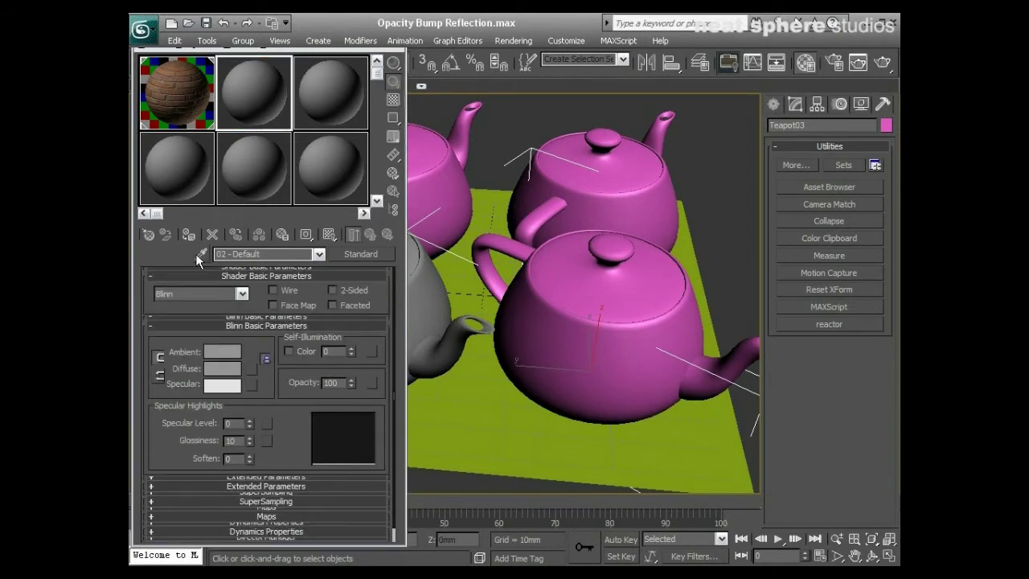
pyautogui.moveTo(256, 79); pyautogui.dragTo(606, 352)
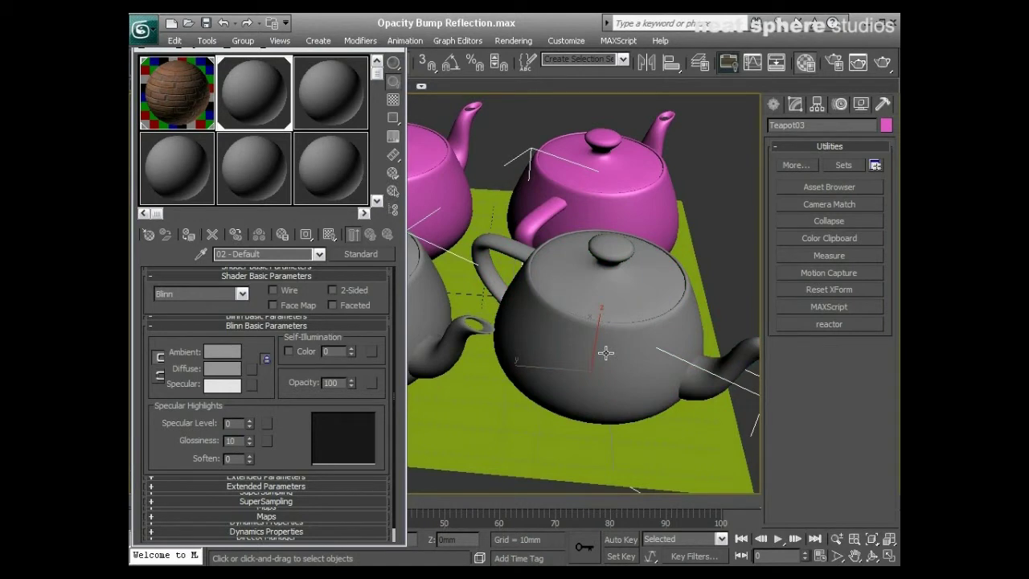
# - Assign material 01 - Default to Teapot04 again and display its brick map in the viewport
pyautogui.moveTo(566, 357); pyautogui.dragTo(573, 343, button='middle')
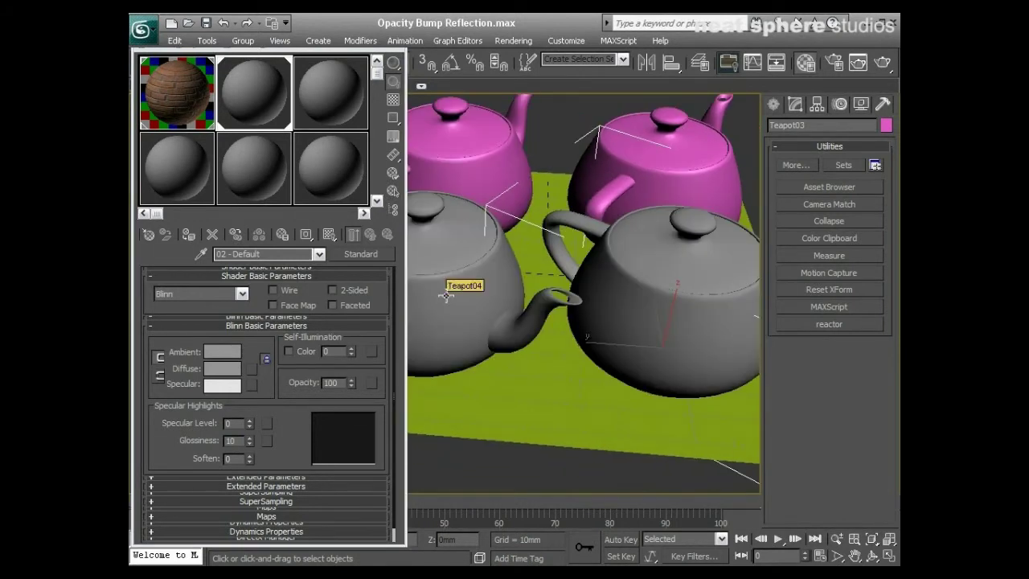
pyautogui.click(160, 97)
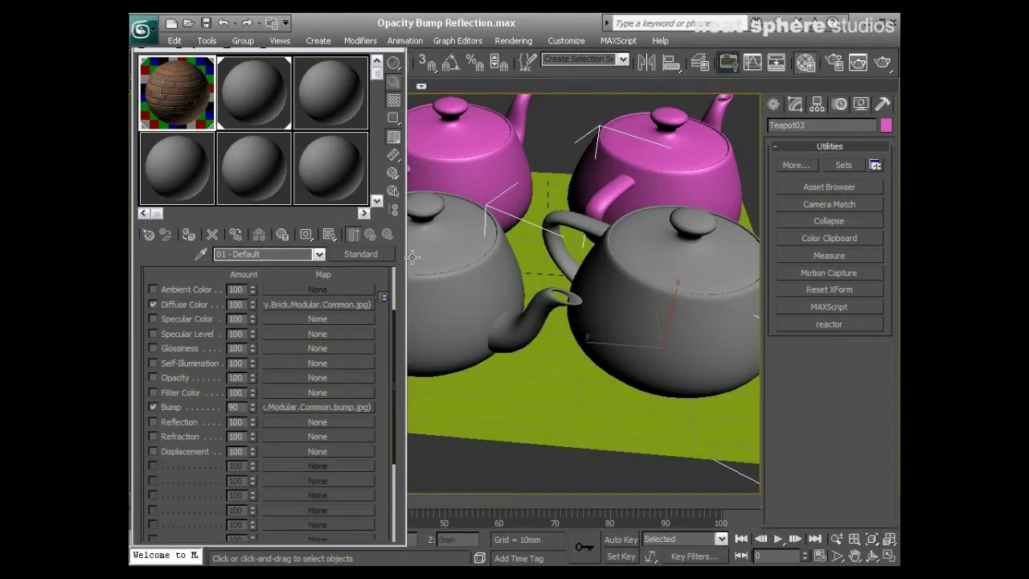
pyautogui.click(459, 287)
pyautogui.click(187, 234)
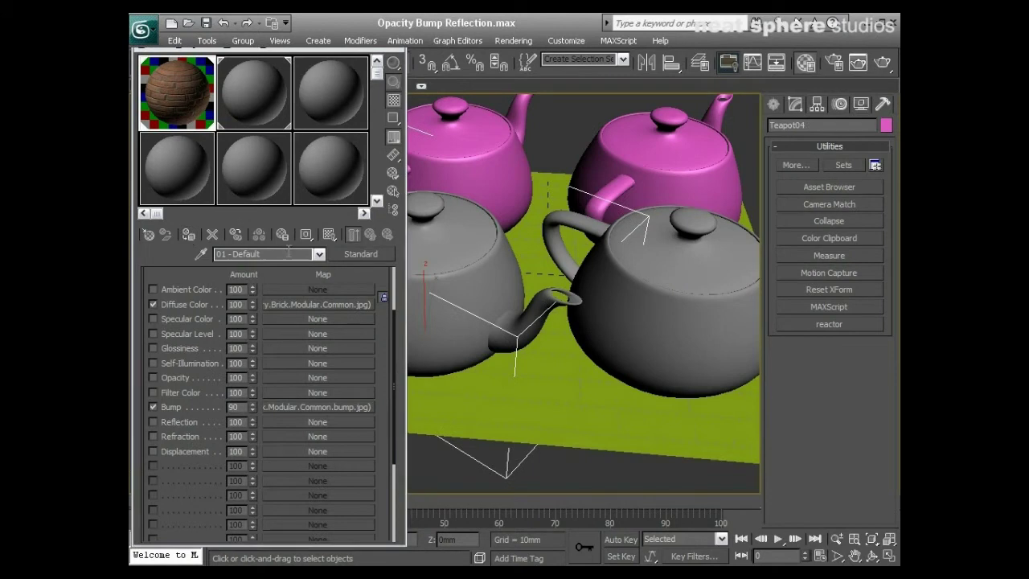
pyautogui.click(325, 237)
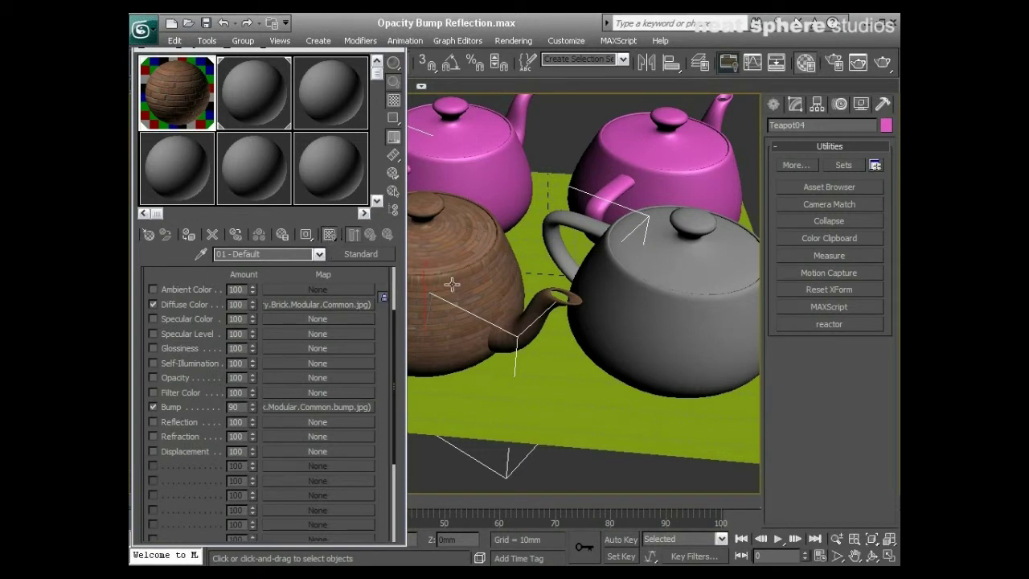
# - Toggle the viewport display of the brick map in material 01 - Default off and back on
pyautogui.moveTo(452, 282); pyautogui.dragTo(490, 283, button='middle')
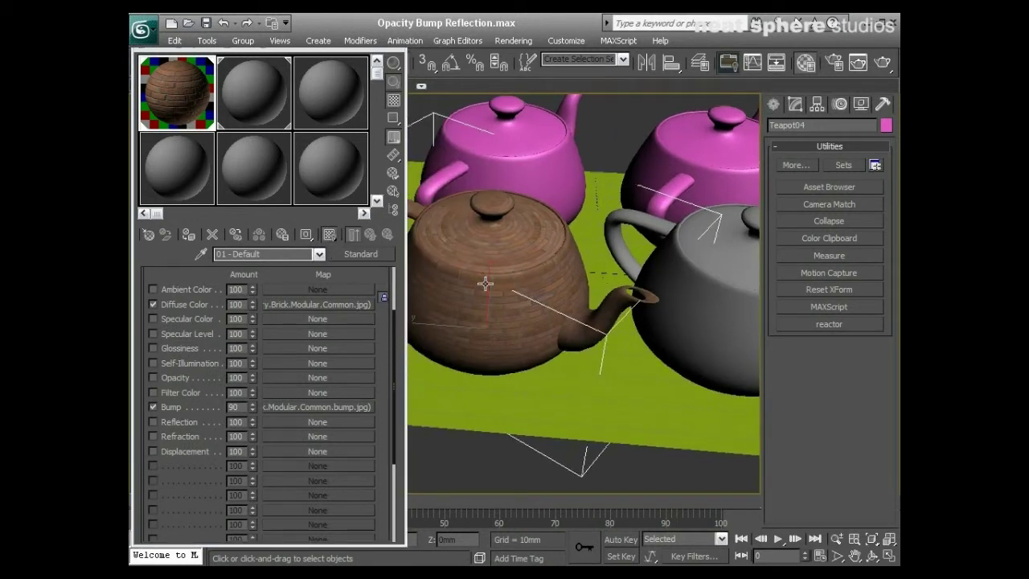
pyautogui.click(327, 235)
pyautogui.click(327, 235)
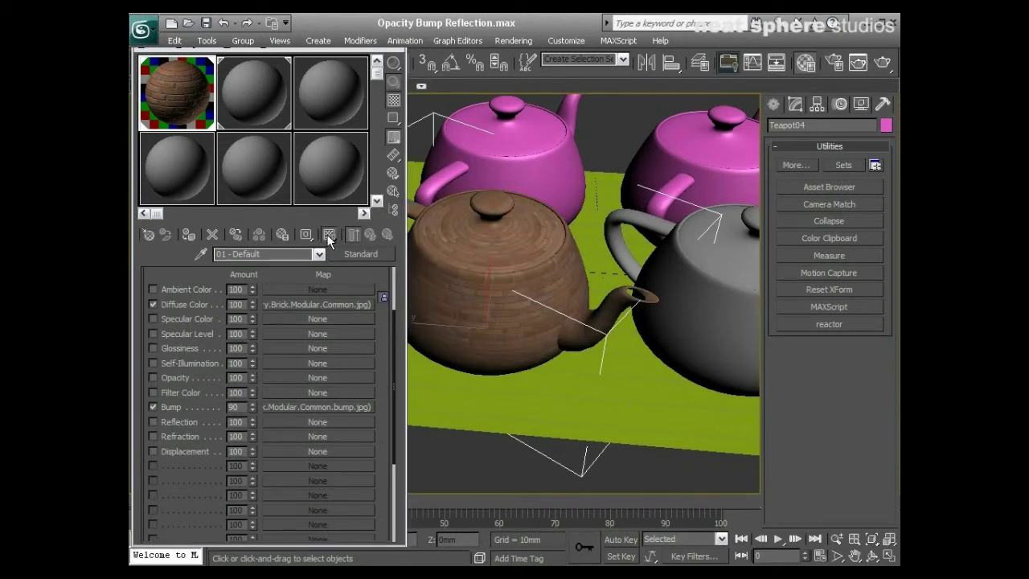
# - Select the gray Teapot03 and its 02 - Default material, and show the patterned background behind the material sample
pyautogui.click(719, 340)
pyautogui.keyDown('alt'); pyautogui.moveTo(718, 340); pyautogui.dragTo(623, 324, button='middle'); pyautogui.keyUp('alt')
pyautogui.hotkey('alt', 'z')
pyautogui.moveTo(623, 324); pyautogui.dragTo(598, 311)
pyautogui.click(243, 87)
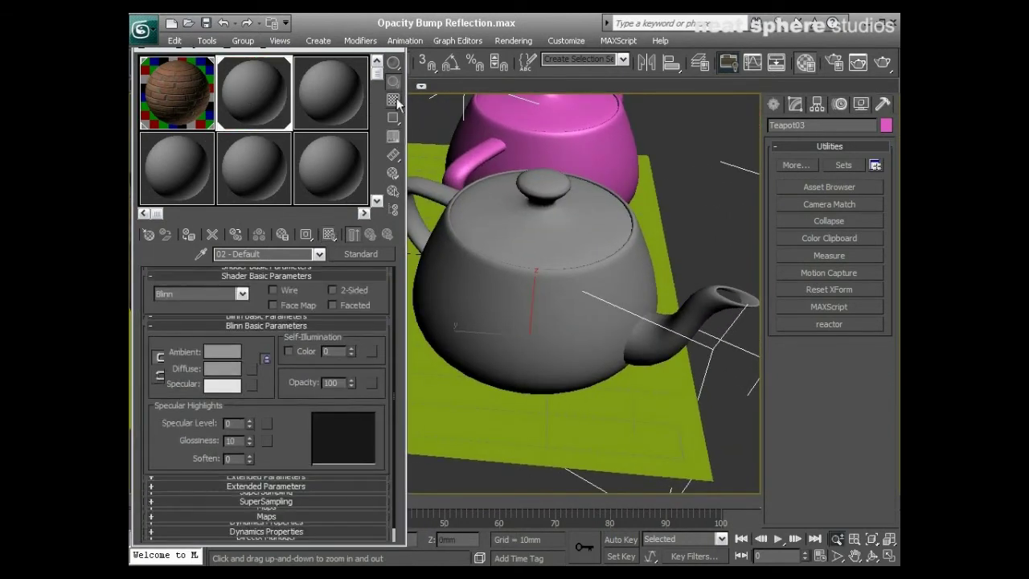
pyautogui.click(394, 100)
# - Set the Specular Level to 68 and Glossiness to 56 for material 02 - Default, and expand its map list
pyautogui.scroll(-1, 322, 394)
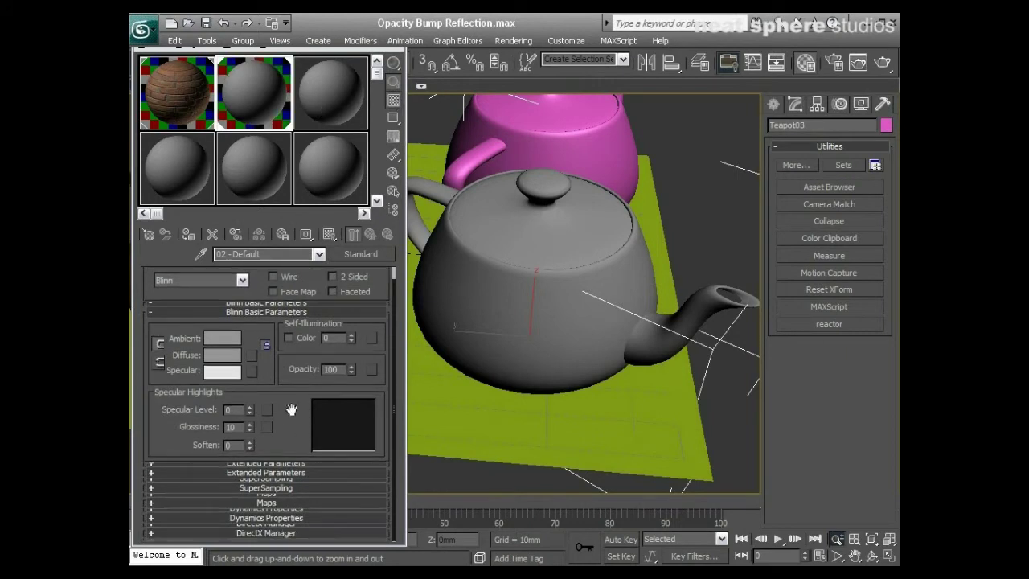
pyautogui.moveTo(252, 408); pyautogui.dragTo(251, 378)
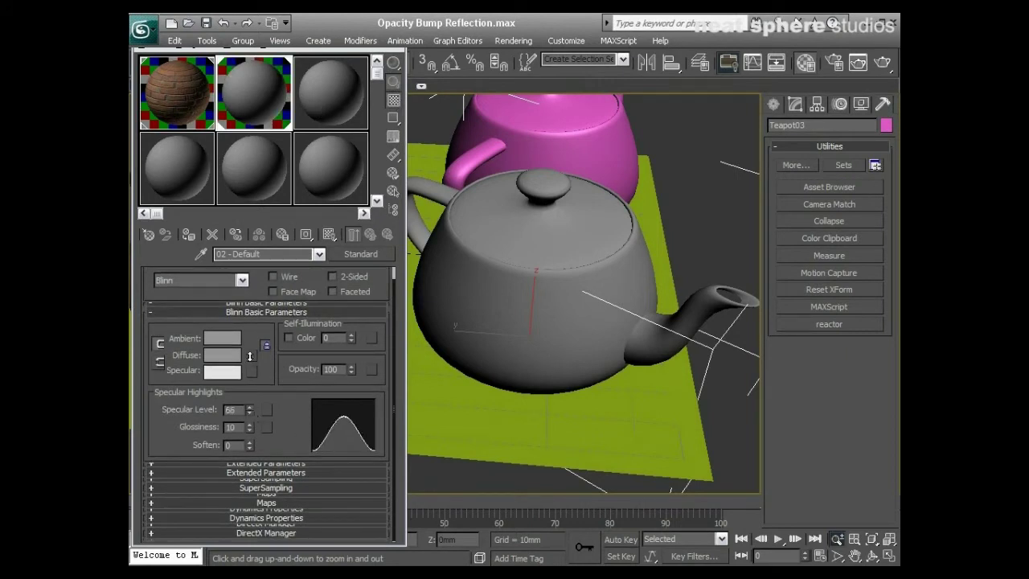
pyautogui.moveTo(249, 432); pyautogui.dragTo(245, 394)
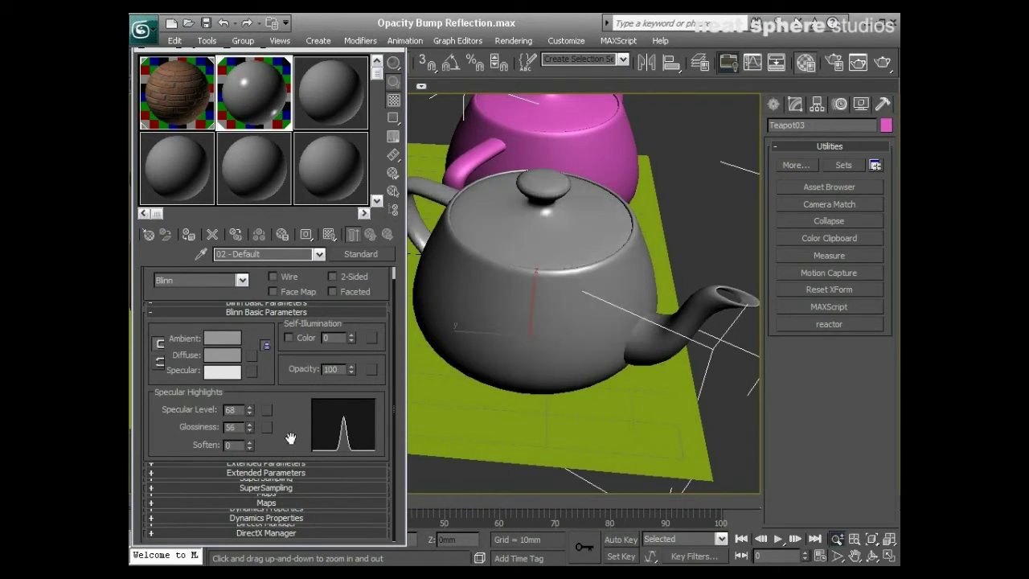
pyautogui.scroll(1, 281, 502)
pyautogui.scroll(-1, 281, 504)
pyautogui.click(274, 501)
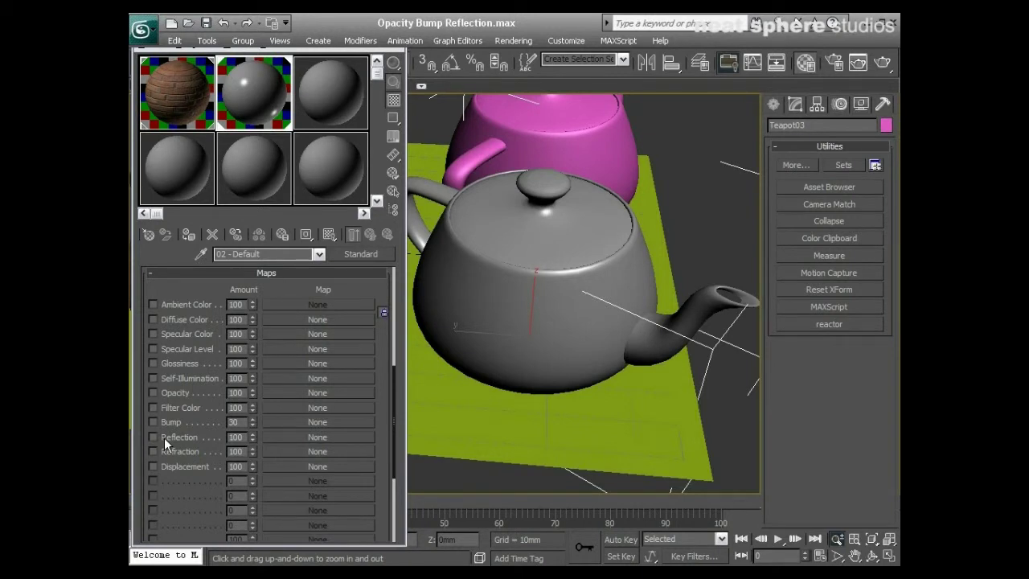
# - Assign a Raytrace map to the Reflection slot of material 02 - Default and return to the parent material
pyautogui.click(314, 438)
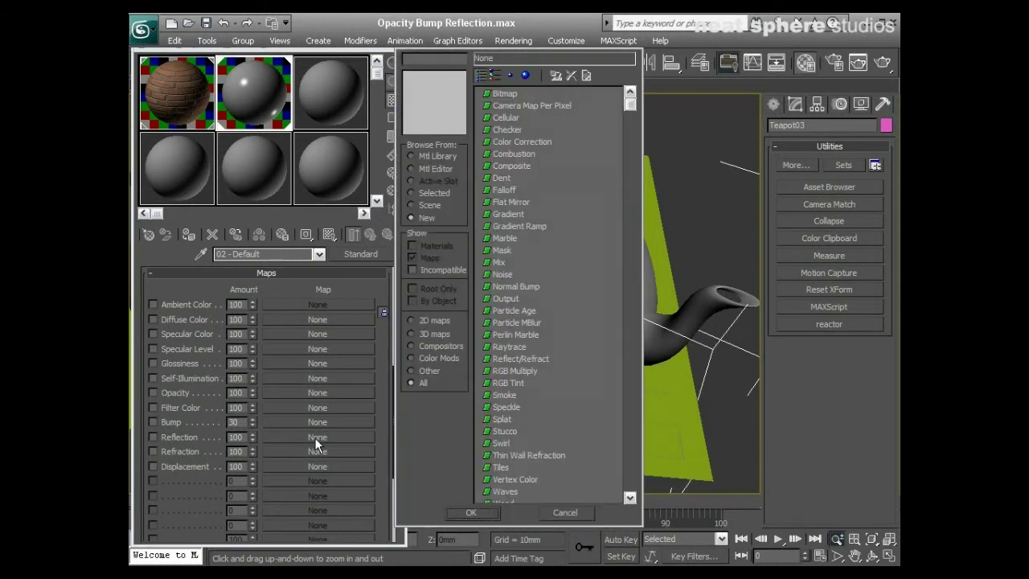
pyautogui.click(634, 50)
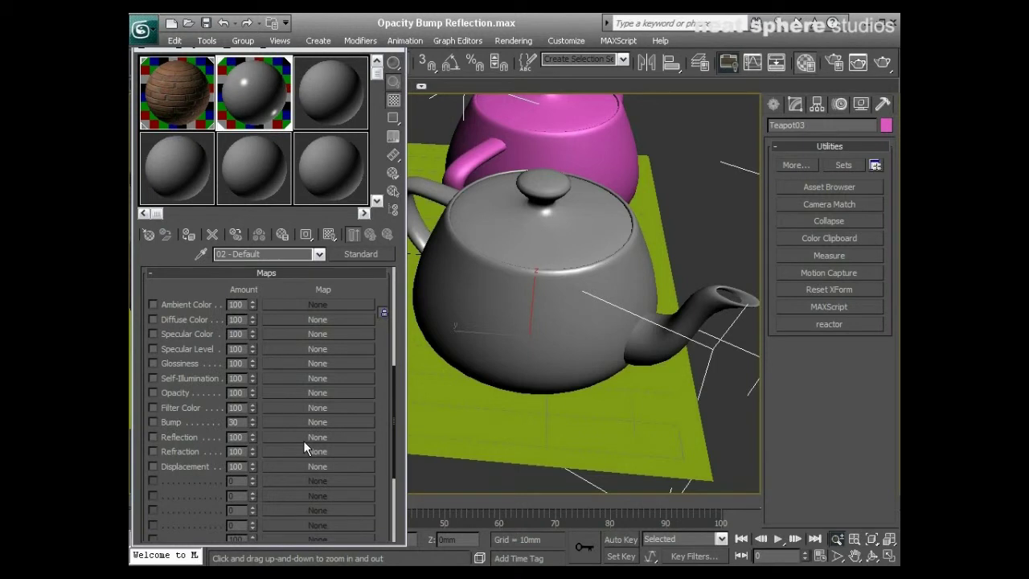
pyautogui.click(303, 440)
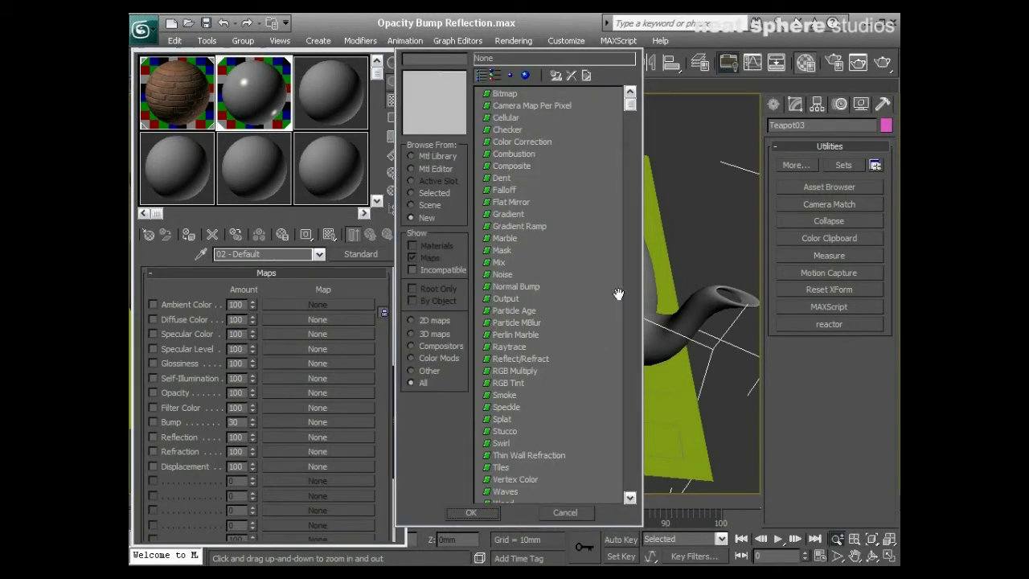
pyautogui.moveTo(628, 108); pyautogui.dragTo(613, 70)
pyautogui.click(508, 345)
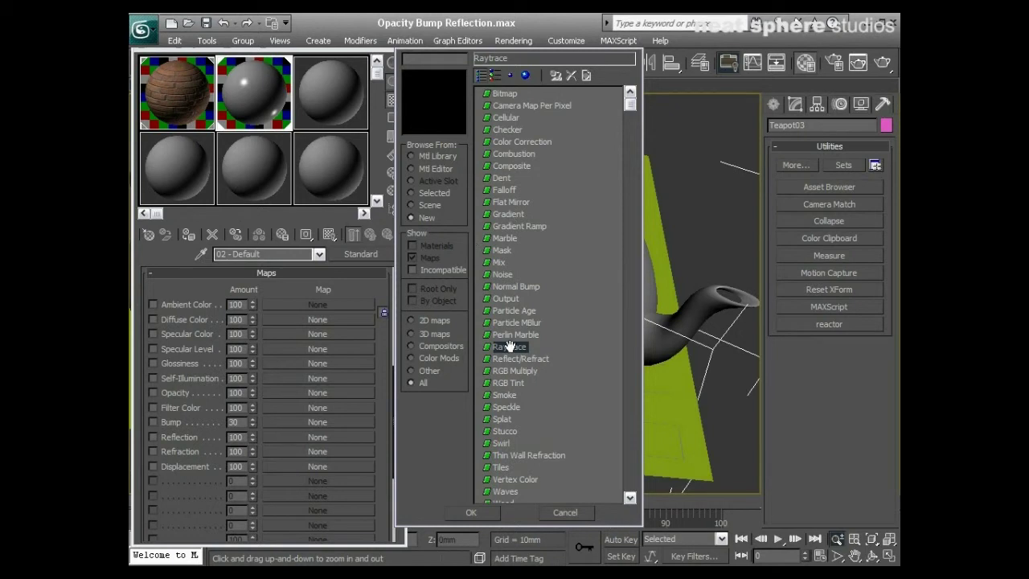
pyautogui.click(476, 516)
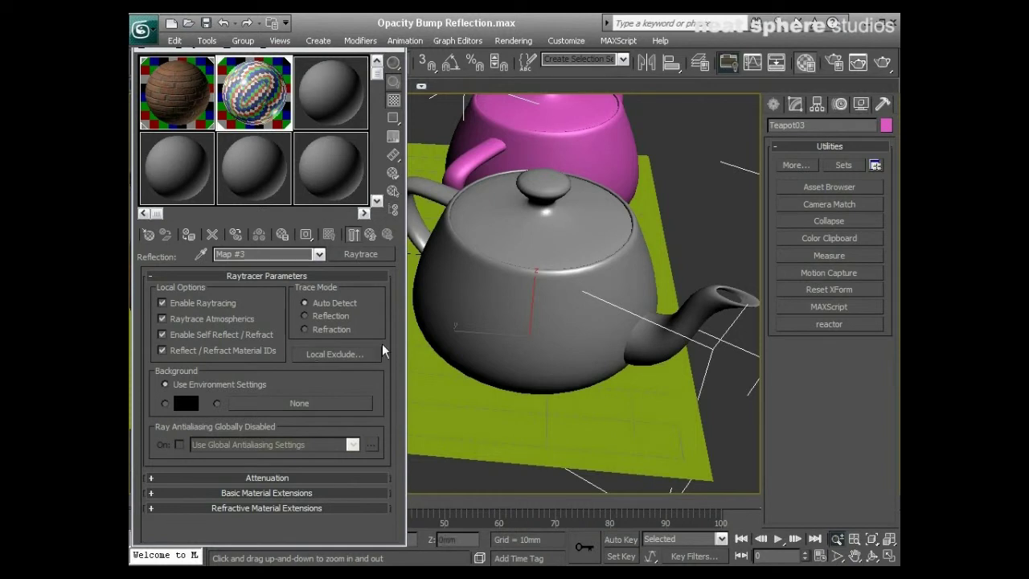
pyautogui.click(370, 234)
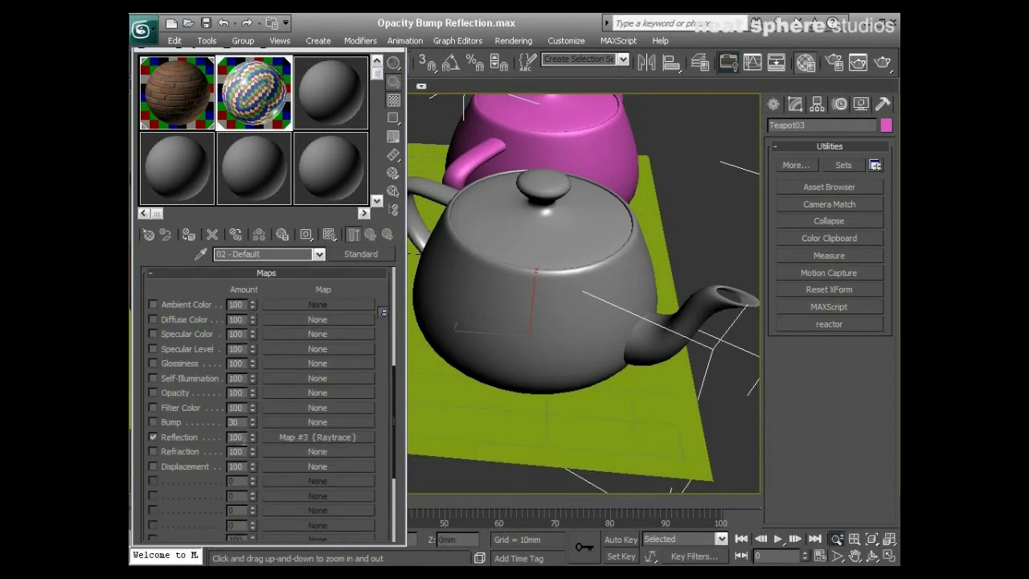
# - Set the Raytrace reflection amount to 20, render the Perspective view, and close the render
pyautogui.doubleClick(241, 436)
pyautogui.write('25')
pyautogui.press('Return')
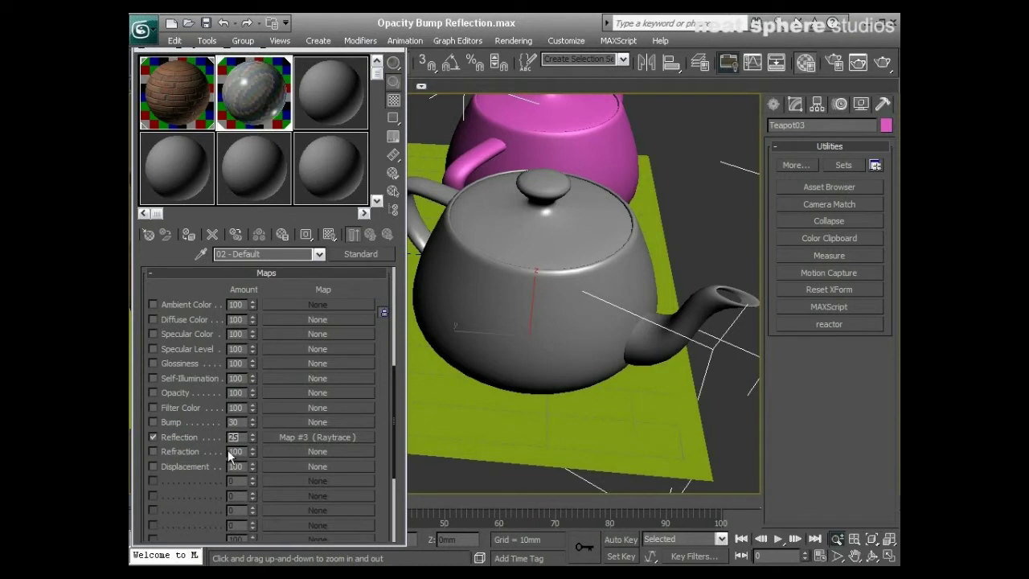
pyautogui.write('20')
pyautogui.click(882, 62)
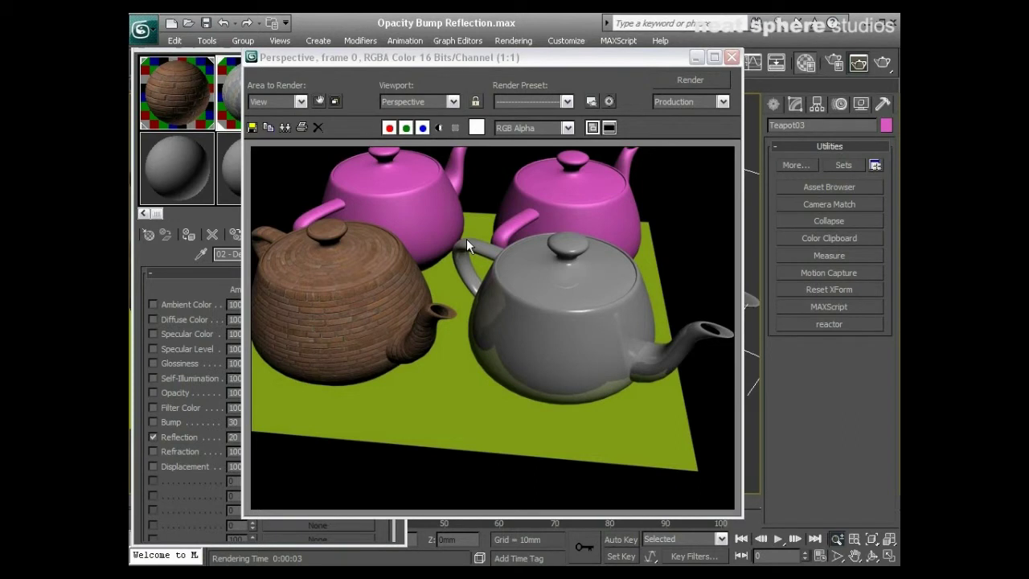
pyautogui.click(731, 58)
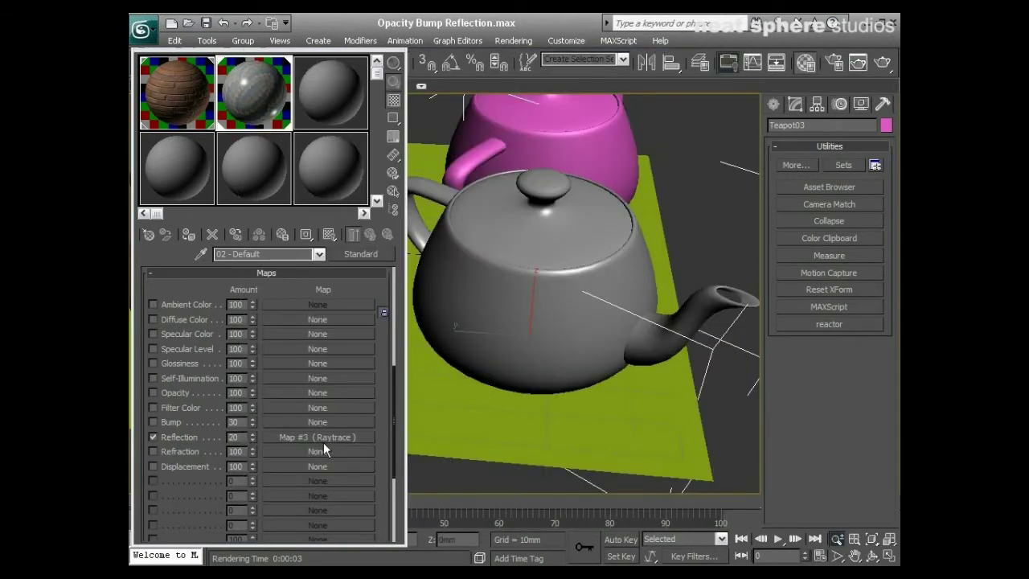
# - Clear the Raytrace map from the Reflection slot and open the maps\Reflection folder in the Asset Browser
pyautogui.rightClick(321, 435)
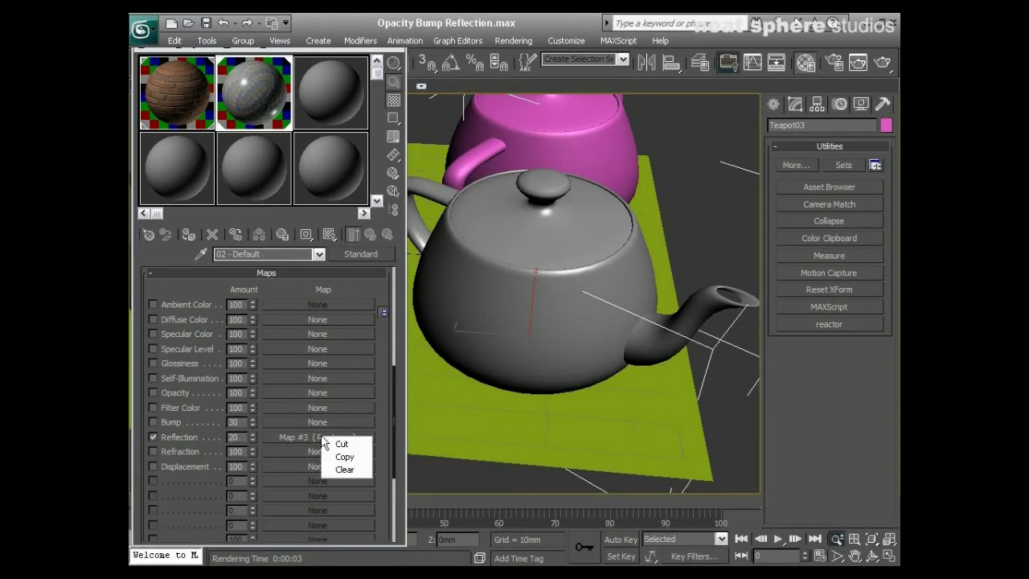
pyautogui.click(345, 467)
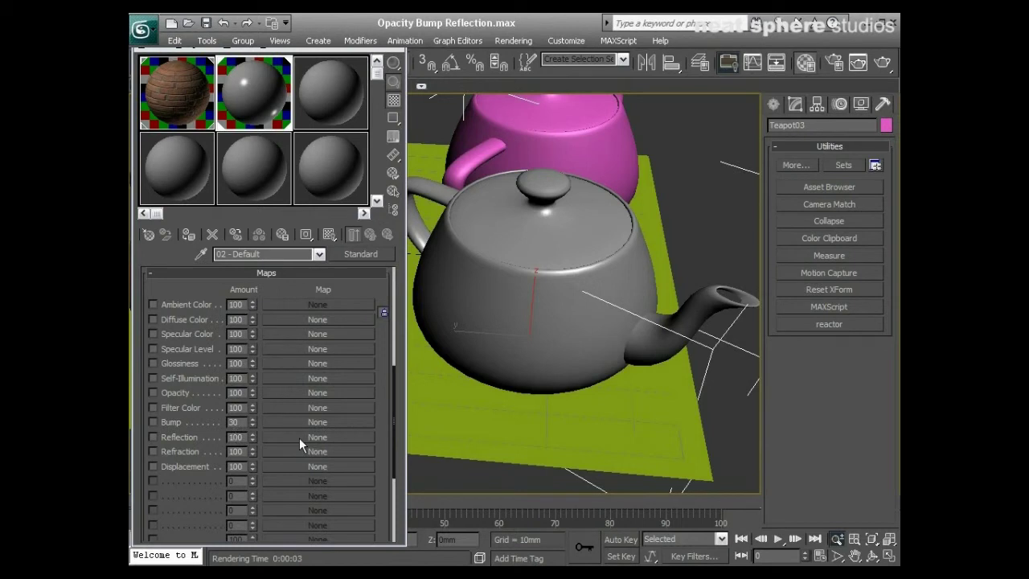
pyautogui.moveTo(330, 38)
pyautogui.mouseDown()
pyautogui.moveTo(724, 40)
pyautogui.moveTo(651, 52)
pyautogui.moveTo(334, 52)
pyautogui.mouseUp()
pyautogui.click(866, 185)
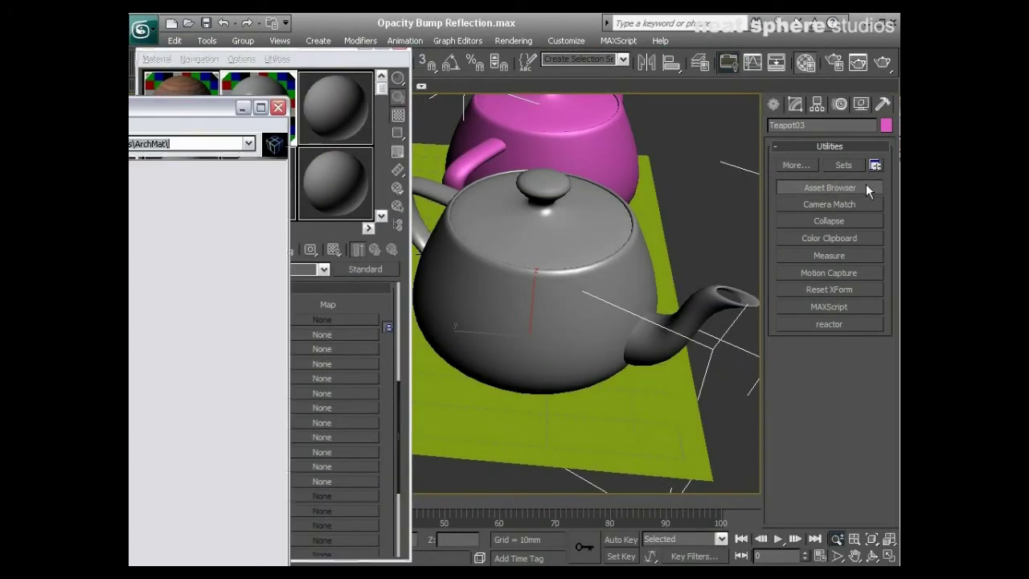
pyautogui.moveTo(155, 106); pyautogui.dragTo(764, 78)
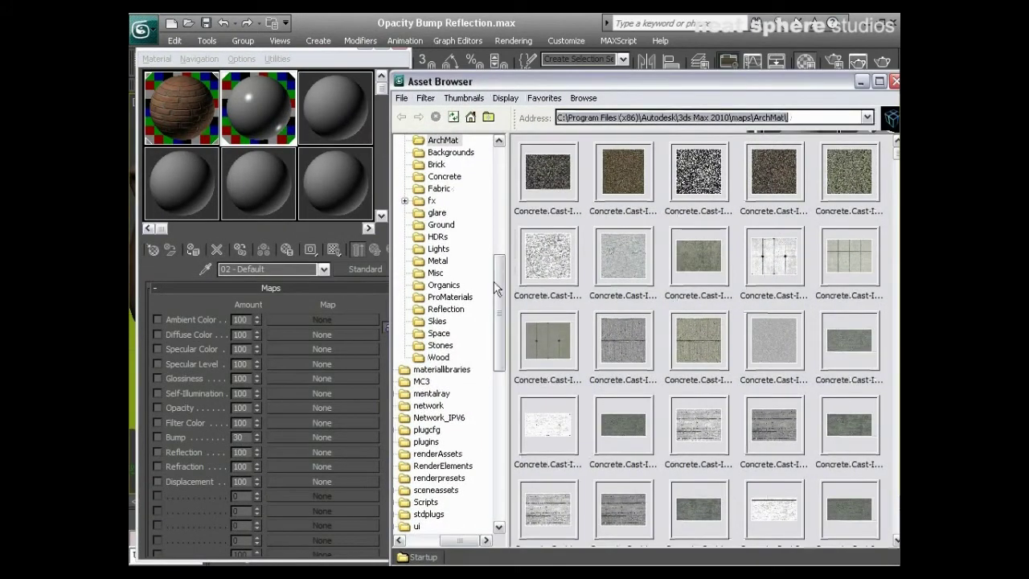
pyautogui.click(445, 311)
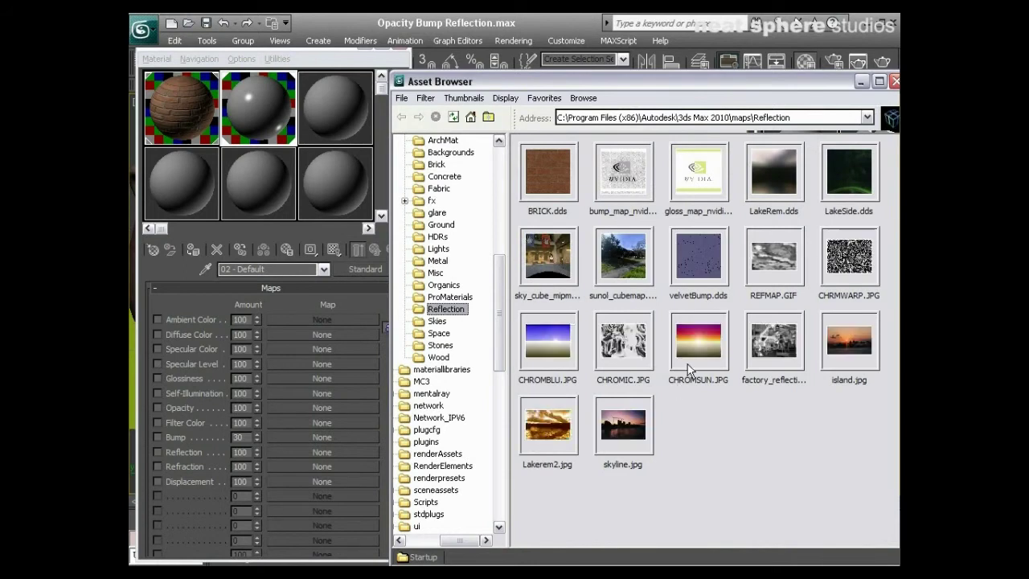
# - Assign sunol_cubemap.dds from the Asset Browser to the Reflection slot of material 02 - Default and minimize the browser
pyautogui.click(626, 267)
pyautogui.moveTo(626, 268); pyautogui.dragTo(341, 451)
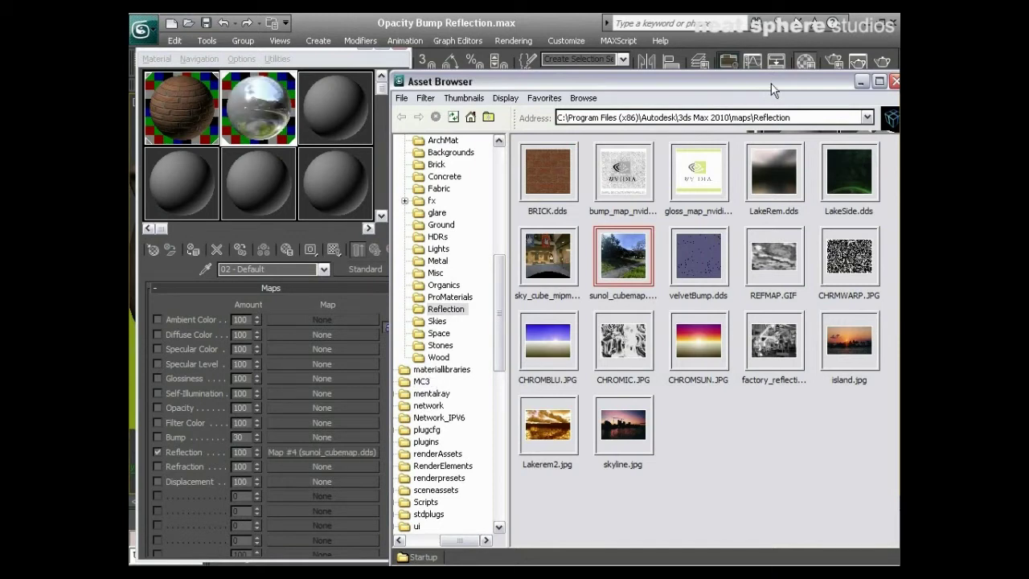
pyautogui.moveTo(771, 84); pyautogui.dragTo(576, 149)
pyautogui.click(664, 141)
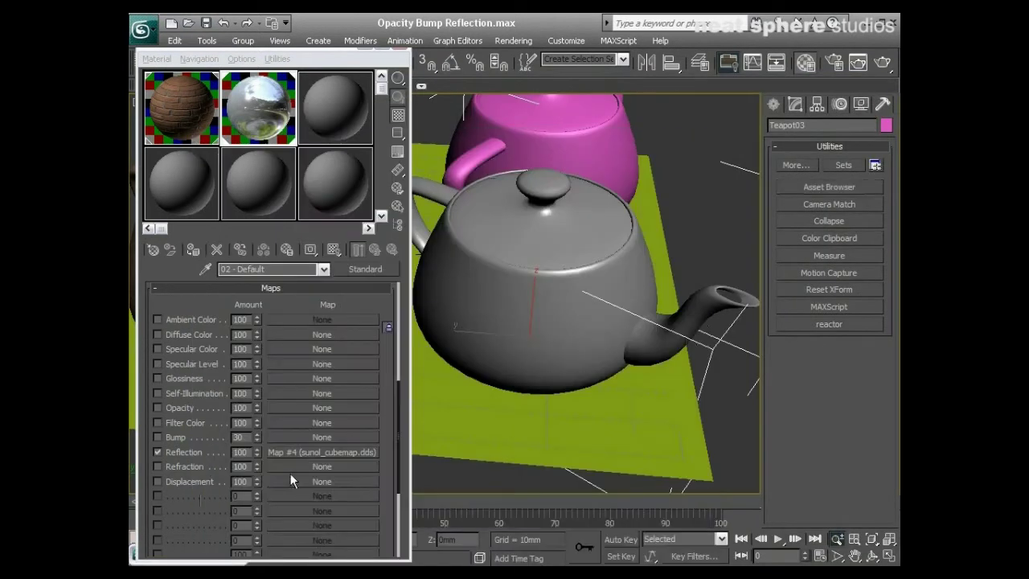
# - Set the amount of the sunol_cubemap.dds reflection to 20, render the Perspective view, and close the render
pyautogui.write('20')
pyautogui.press('Return')
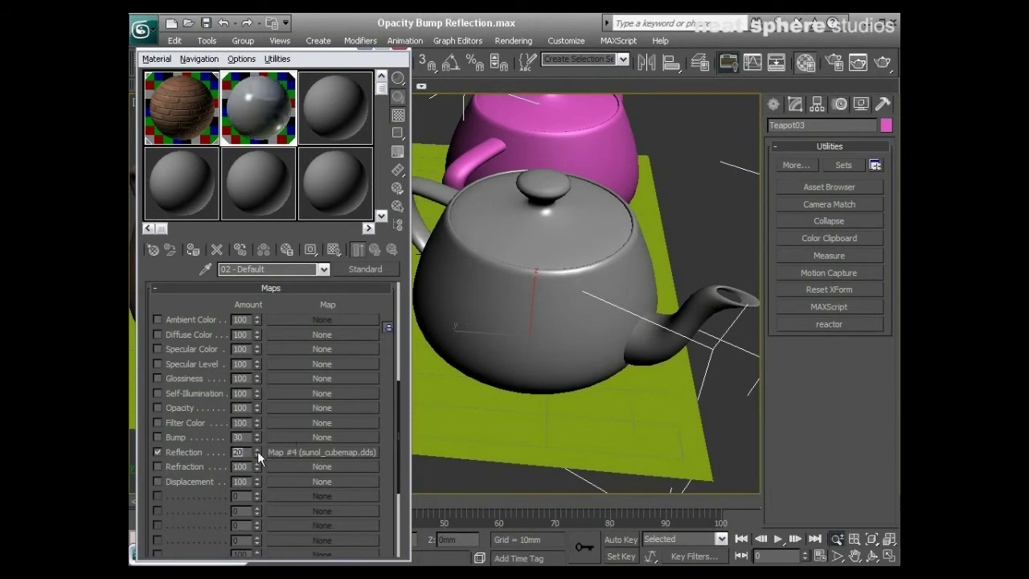
pyautogui.click(876, 67)
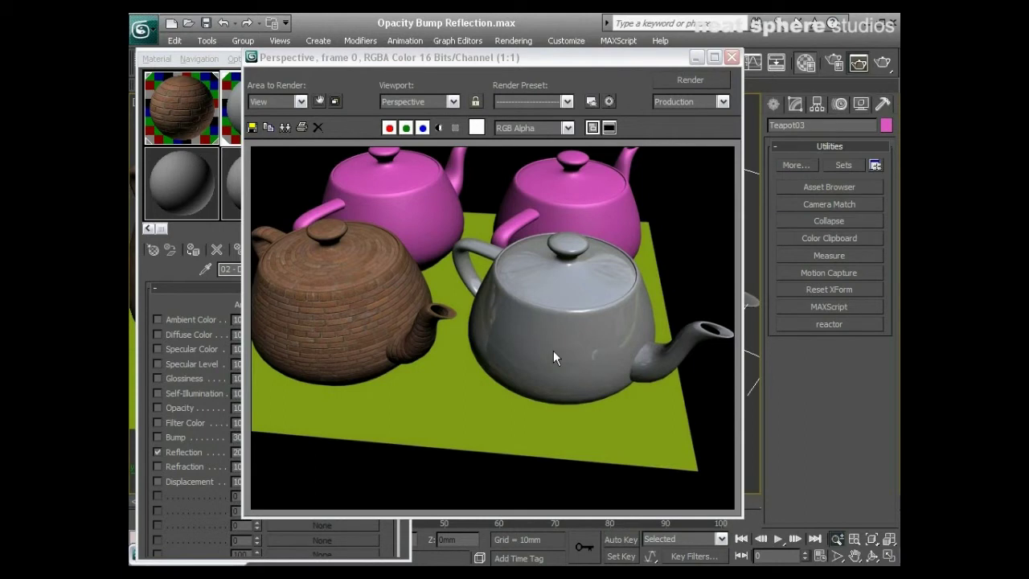
pyautogui.click(731, 57)
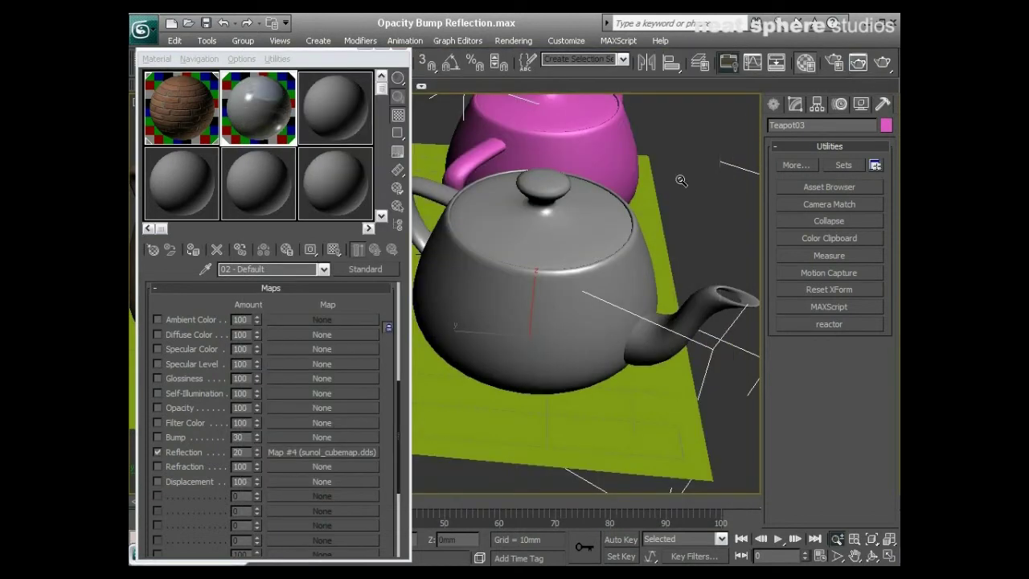
# - Replace the sunol_cubemap.dds map in the Reflection slot of material 02 - Default with a Raytrace map
pyautogui.rightClick(344, 452)
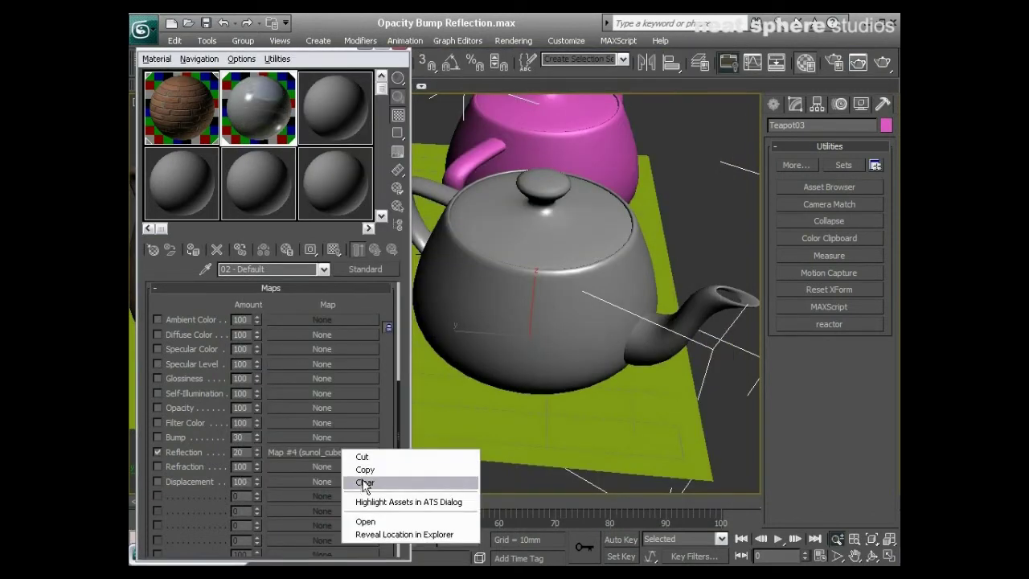
pyautogui.click(363, 482)
pyautogui.click(327, 453)
pyautogui.click(503, 347)
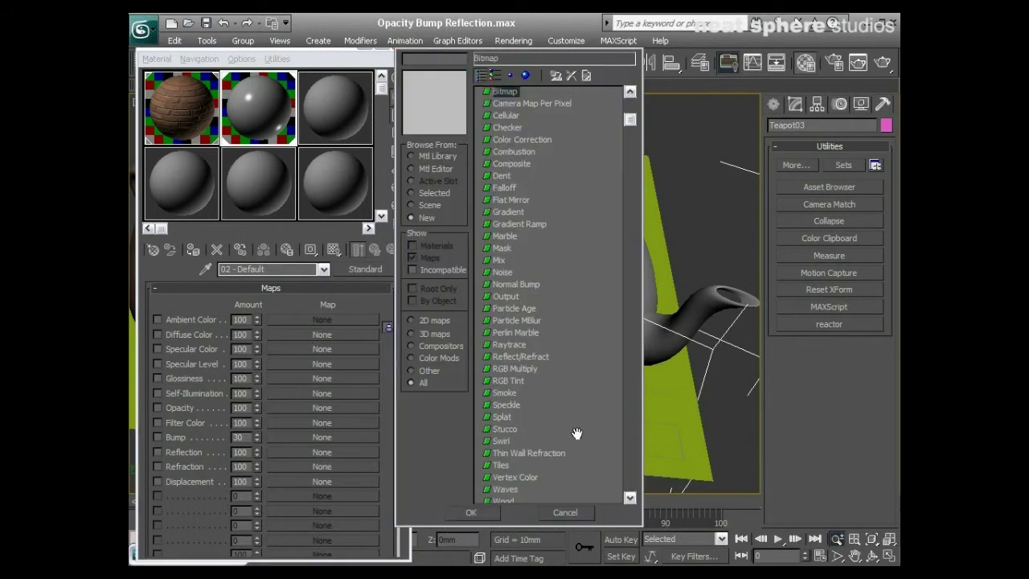
pyautogui.click(465, 511)
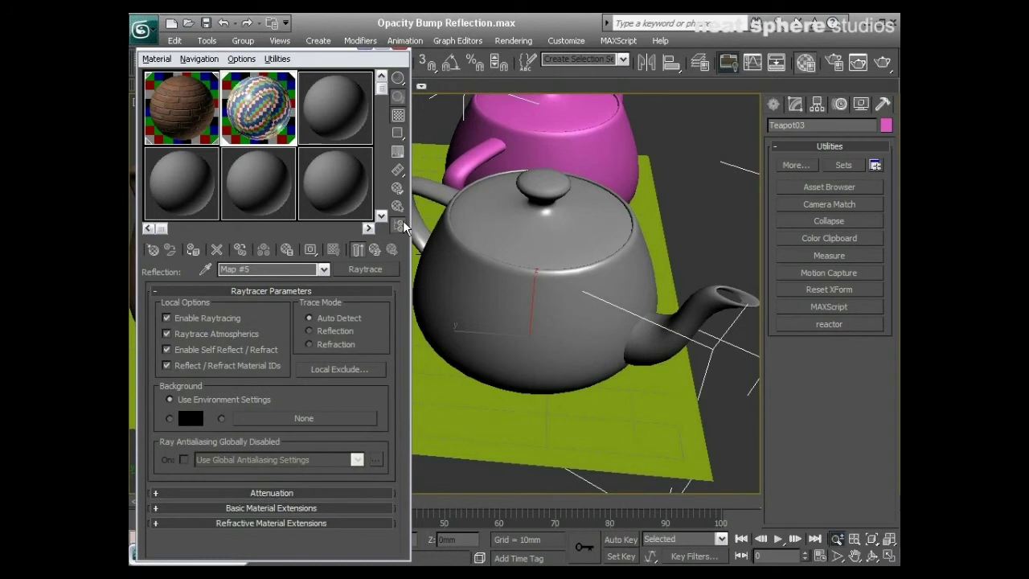
# - Go back to the 02 - Default material through the Material/Map Navigator and set its Reflection amount to 20
pyautogui.click(392, 250)
pyautogui.click(537, 167)
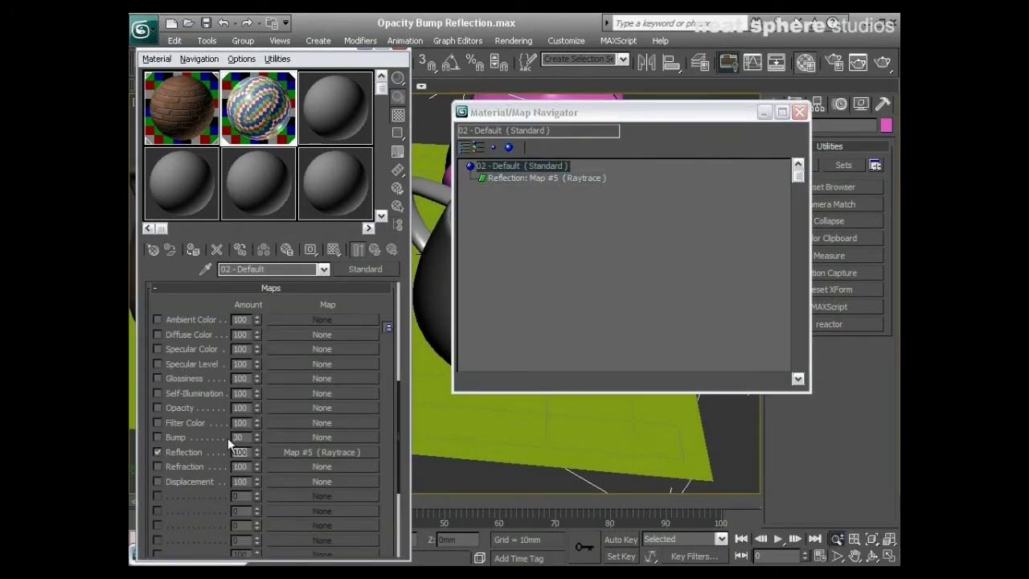
pyautogui.write('20')
pyautogui.press('Return')
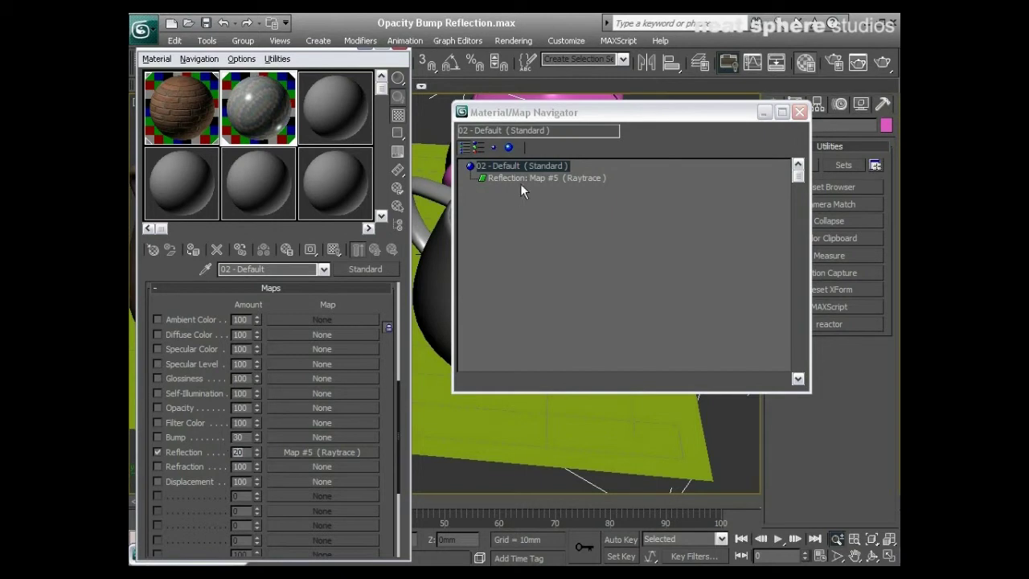
# - Set the Raytrace map's background to use a map and assign sunol_cubemap.dds from the Asset Browser to it
pyautogui.click(517, 181)
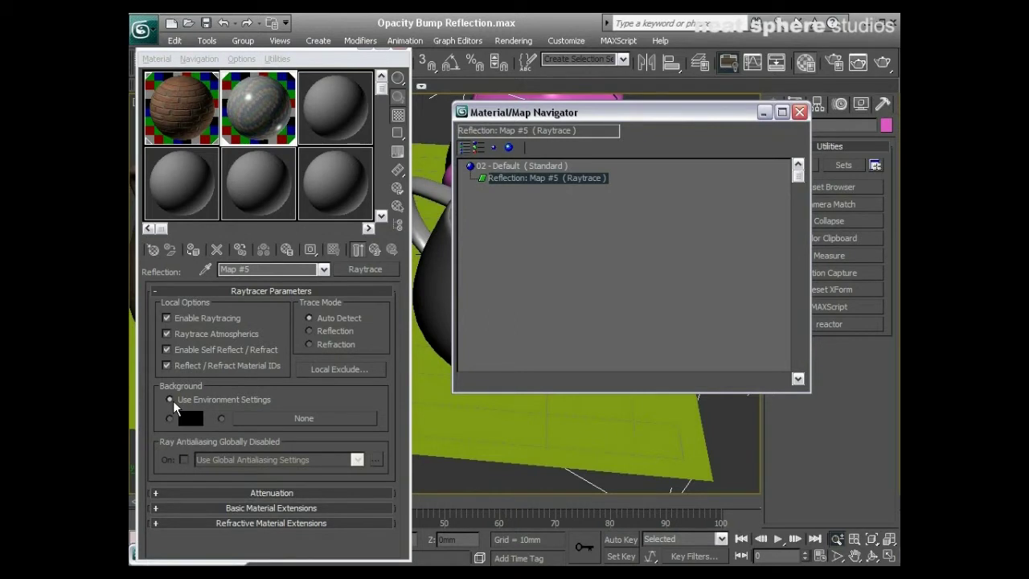
pyautogui.click(221, 418)
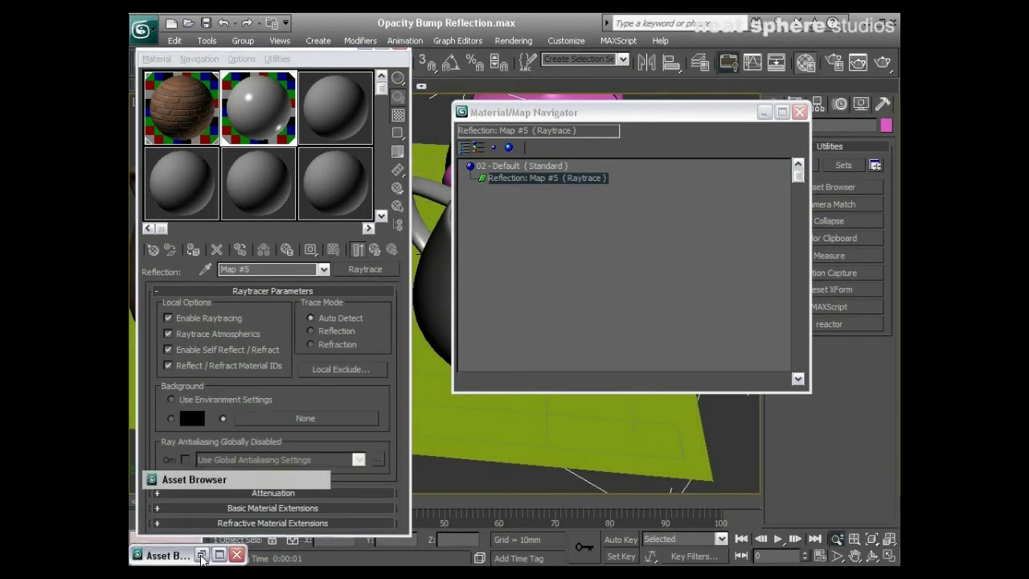
pyautogui.doubleClick(160, 554)
pyautogui.moveTo(321, 143); pyautogui.dragTo(610, 133)
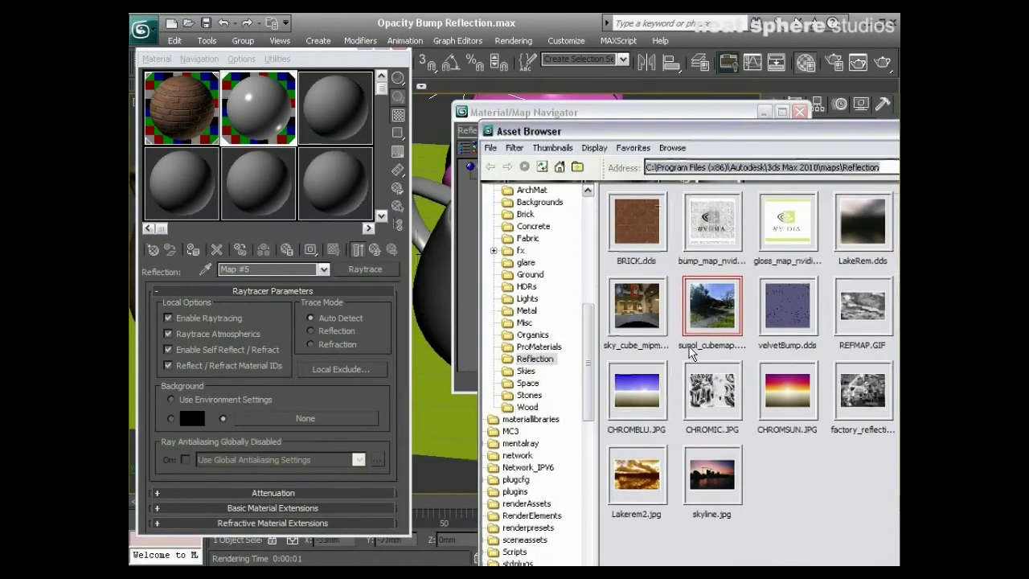
pyautogui.moveTo(714, 310); pyautogui.dragTo(339, 426)
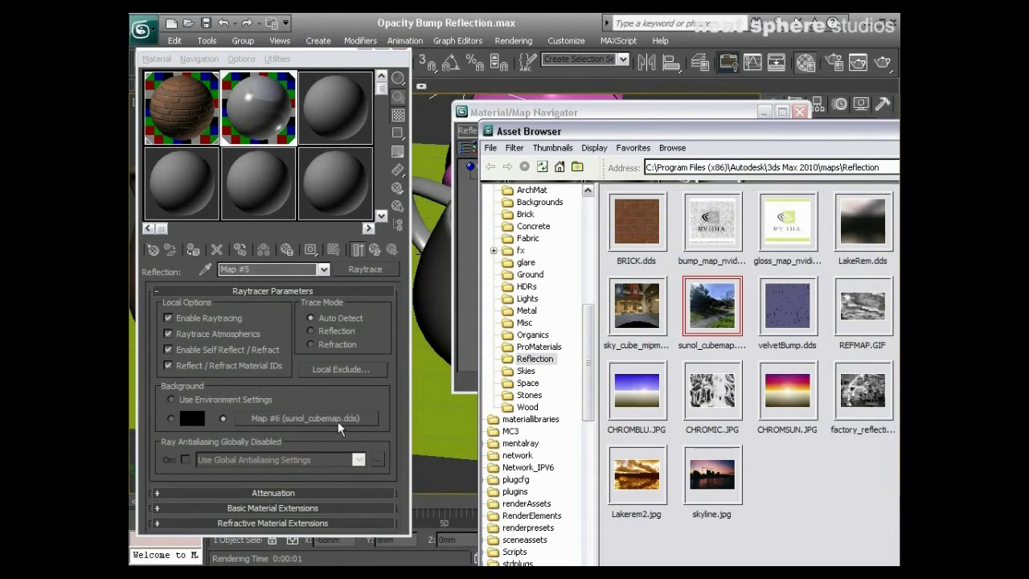
# - Put away the Asset Browser and the Material/Map Navigator, and render the Perspective view
pyautogui.moveTo(786, 133); pyautogui.dragTo(445, 246)
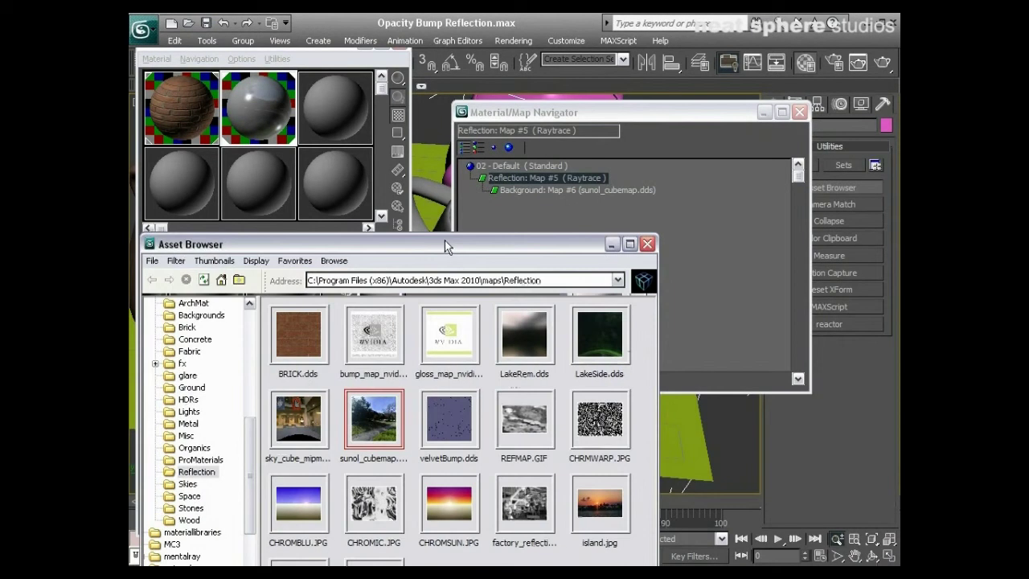
pyautogui.click(630, 240)
pyautogui.click(799, 113)
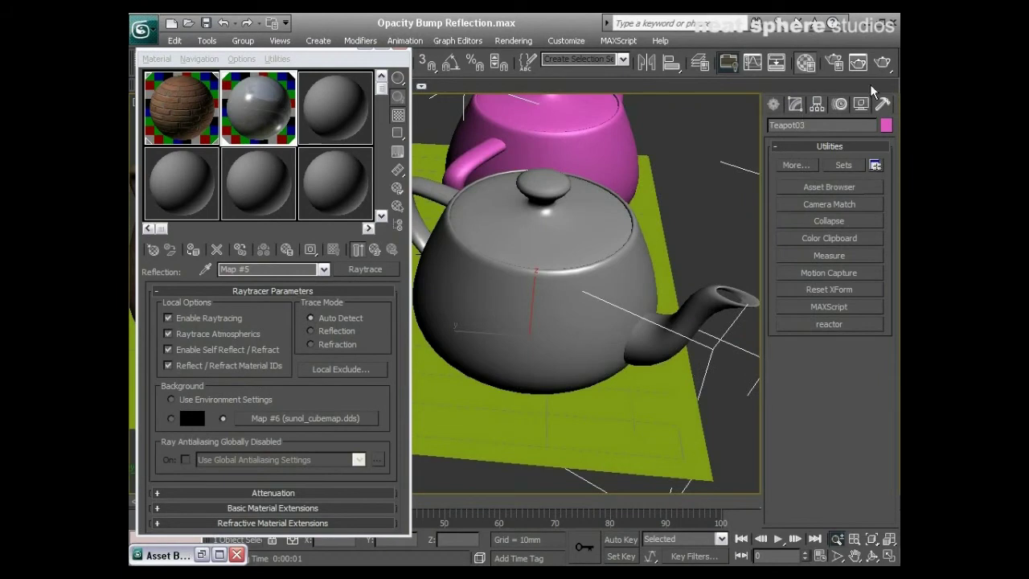
pyautogui.click(882, 63)
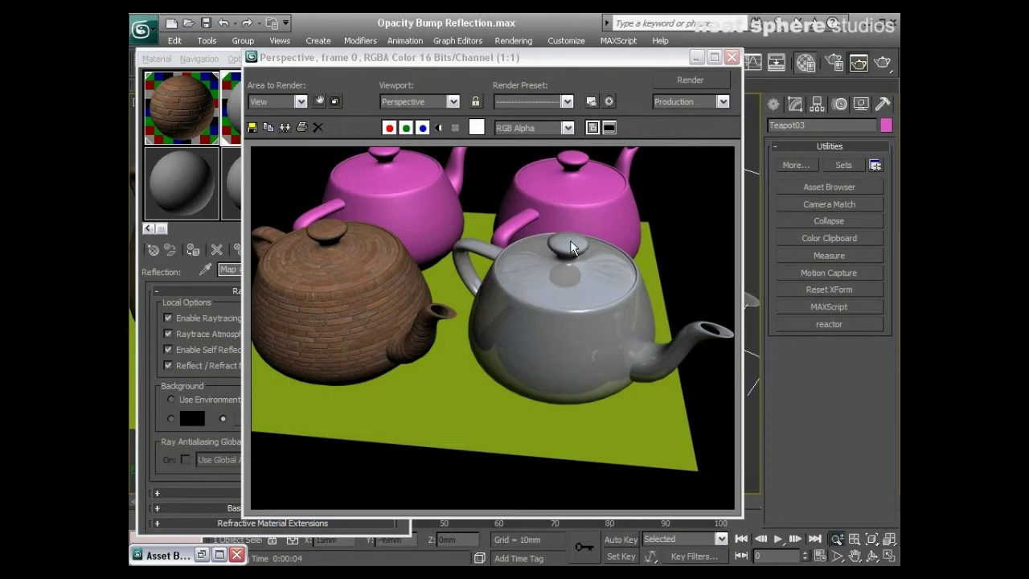
pyautogui.moveTo(412, 60); pyautogui.dragTo(590, 53)
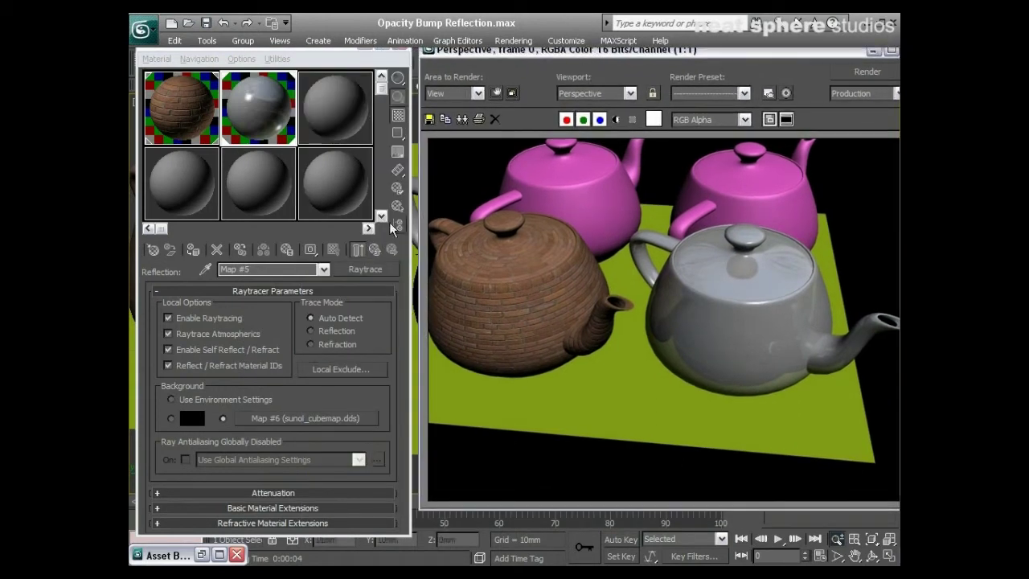
# - Review the Reflection amount and the Raytrace map settings of 02 - Default beside the render, and close the render
pyautogui.click(303, 351)
pyautogui.scroll(-10, 303, 351)
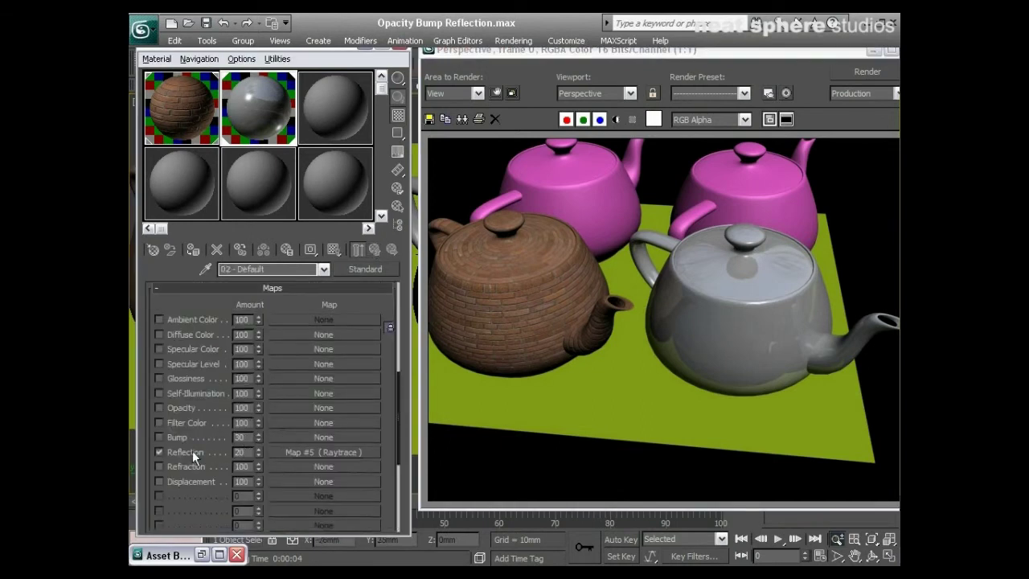
pyautogui.click(287, 452)
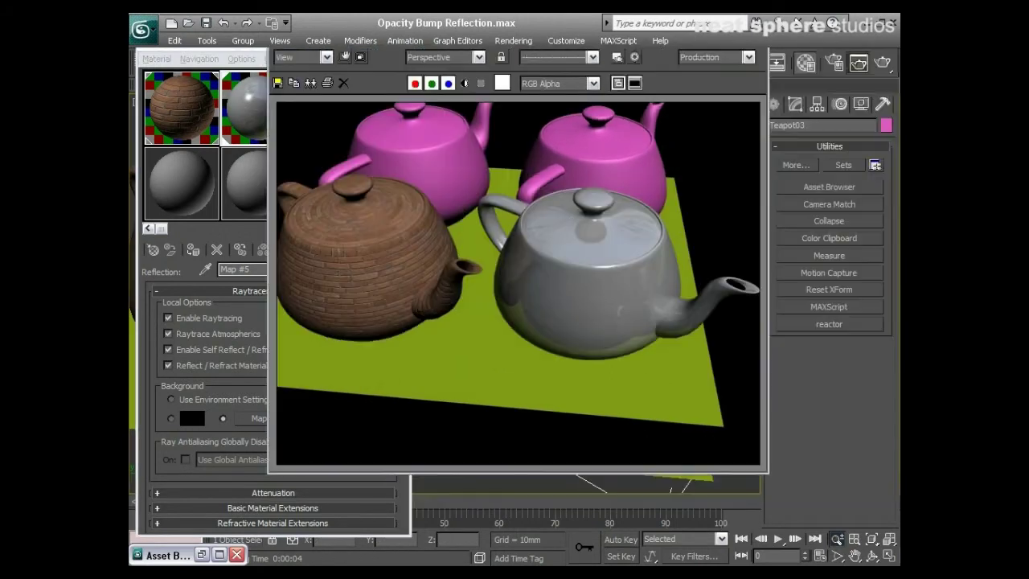
pyautogui.moveTo(792, 50); pyautogui.dragTo(641, 14)
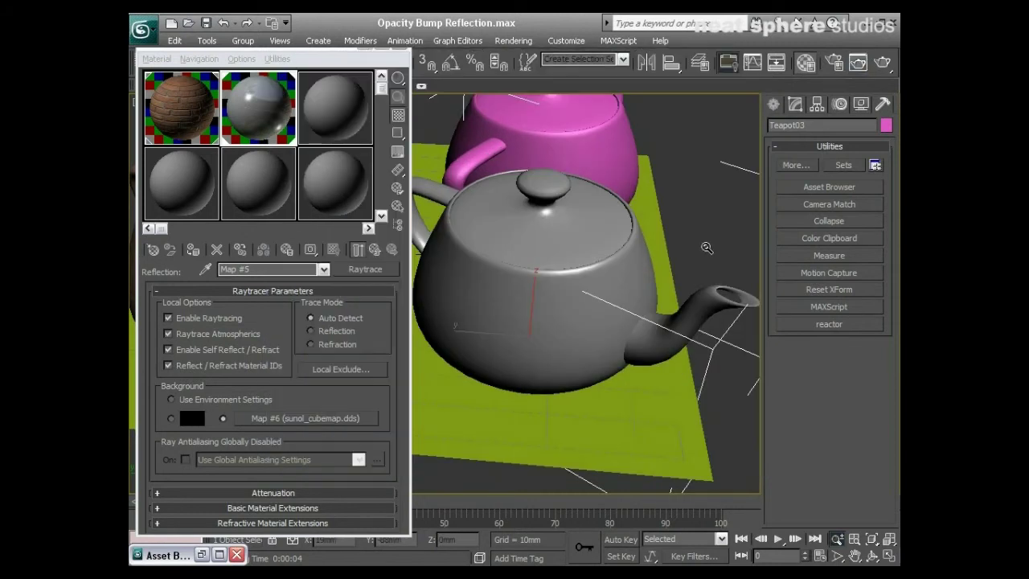
# - Copy the green ground plane straight up to a height of about 56 mm, above the teapots
pyautogui.moveTo(545, 289)
pyautogui.mouseDown()
pyautogui.moveTo(540, 221)
pyautogui.moveTo(554, 282)
pyautogui.mouseUp()
pyautogui.moveTo(569, 330); pyautogui.dragTo(627, 324)
pyautogui.click(338, 137)
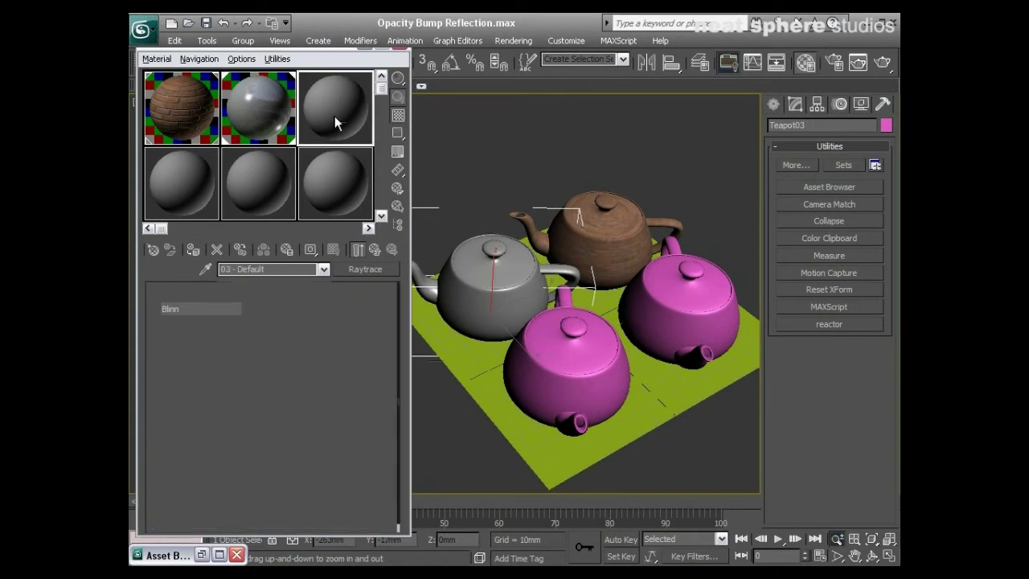
pyautogui.rightClick(655, 389)
pyautogui.click(655, 389)
pyautogui.keyDown('alt'); pyautogui.moveTo(569, 430); pyautogui.dragTo(565, 412, button='middle'); pyautogui.keyUp('alt')
pyautogui.press('w')
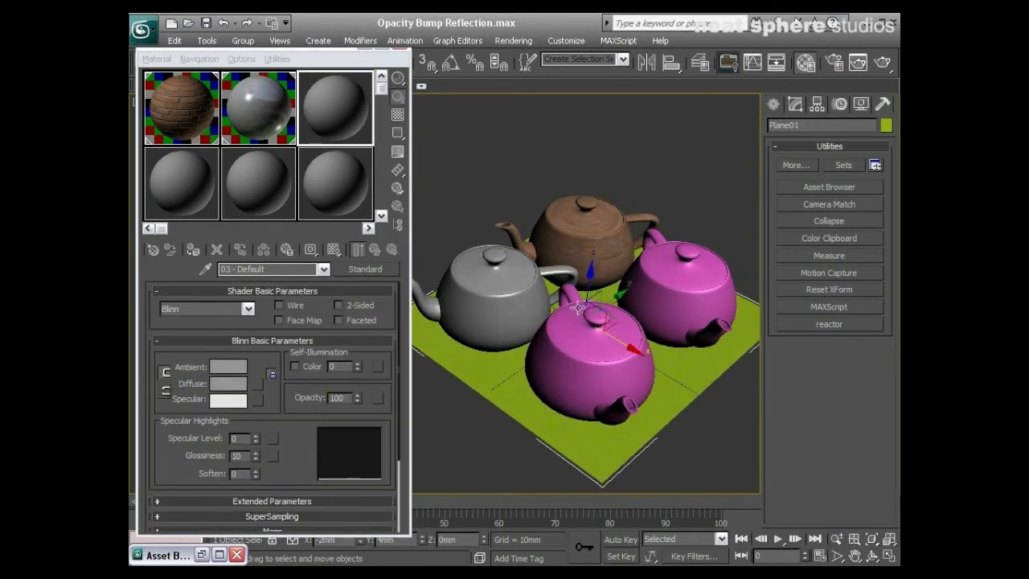
pyautogui.moveTo(589, 278)
pyautogui.mouseDown()
pyautogui.moveTo(597, 194)
pyautogui.moveTo(590, 274)
pyautogui.moveTo(611, 225)
pyautogui.moveTo(657, 258)
pyautogui.mouseUp()
pyautogui.click(515, 361)
pyautogui.moveTo(526, 359)
pyautogui.keyDown('alt'); pyautogui.mouseDown(button='middle')
pyautogui.moveTo(563, 309)
pyautogui.moveTo(647, 260)
pyautogui.moveTo(632, 303)
pyautogui.moveTo(603, 252)
pyautogui.moveTo(595, 268)
pyautogui.moveTo(531, 270)
pyautogui.mouseUp(button='middle'); pyautogui.keyUp('alt')
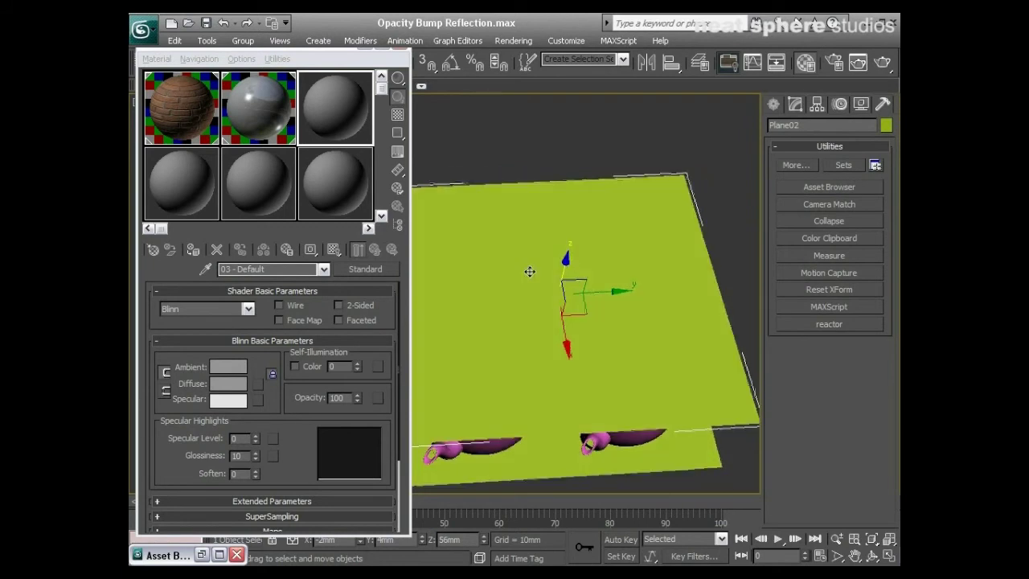
# - Assign the unused 03 - Default material to the raised plane and expand the material's map slots
pyautogui.click(194, 251)
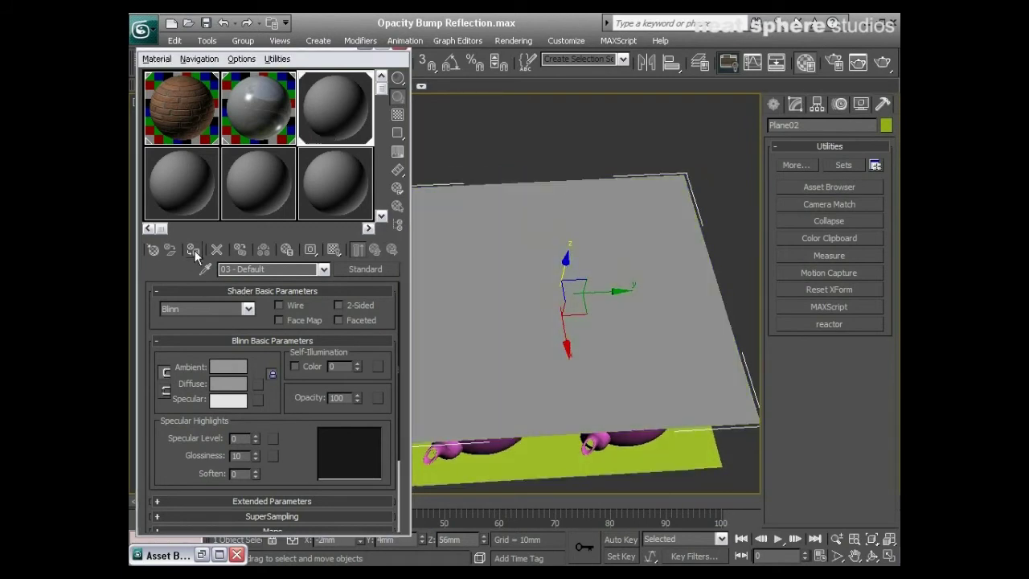
pyautogui.click(309, 341)
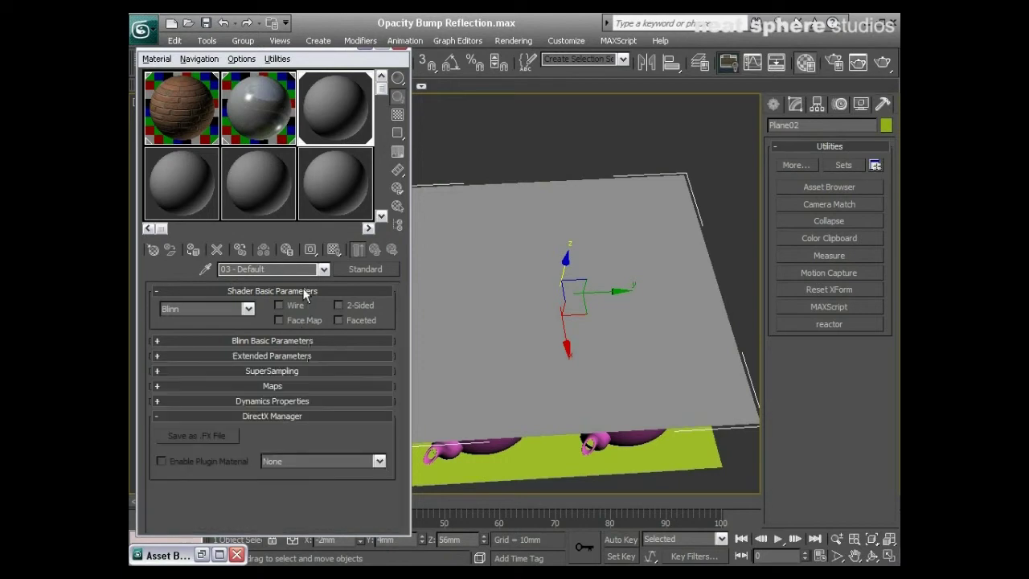
pyautogui.click(308, 291)
pyautogui.click(294, 379)
pyautogui.click(290, 350)
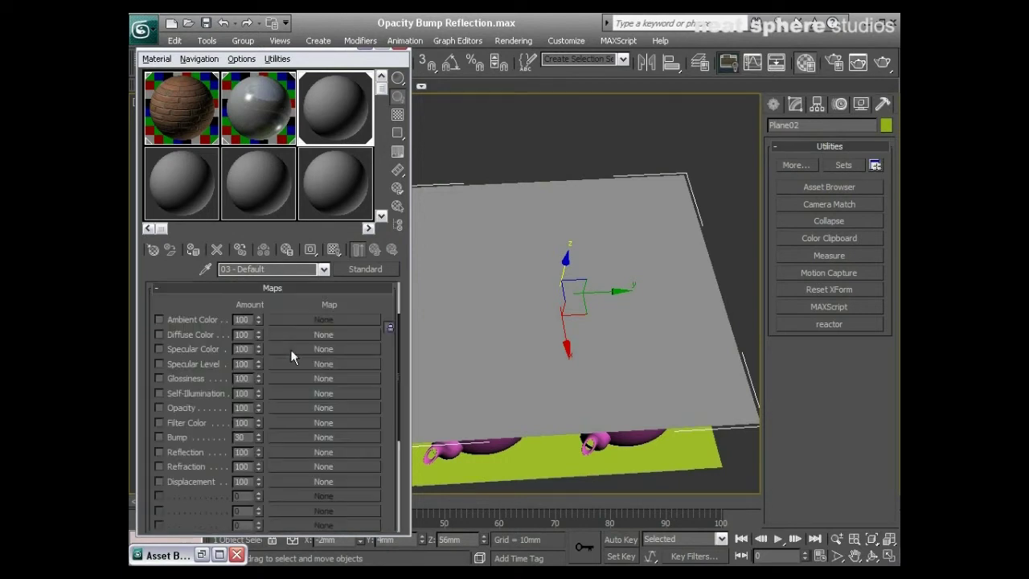
# - Bring back the Asset Browser, look through the ArchMat folder, and go to the chain-link images in the ProMaterials folder
pyautogui.click(219, 554)
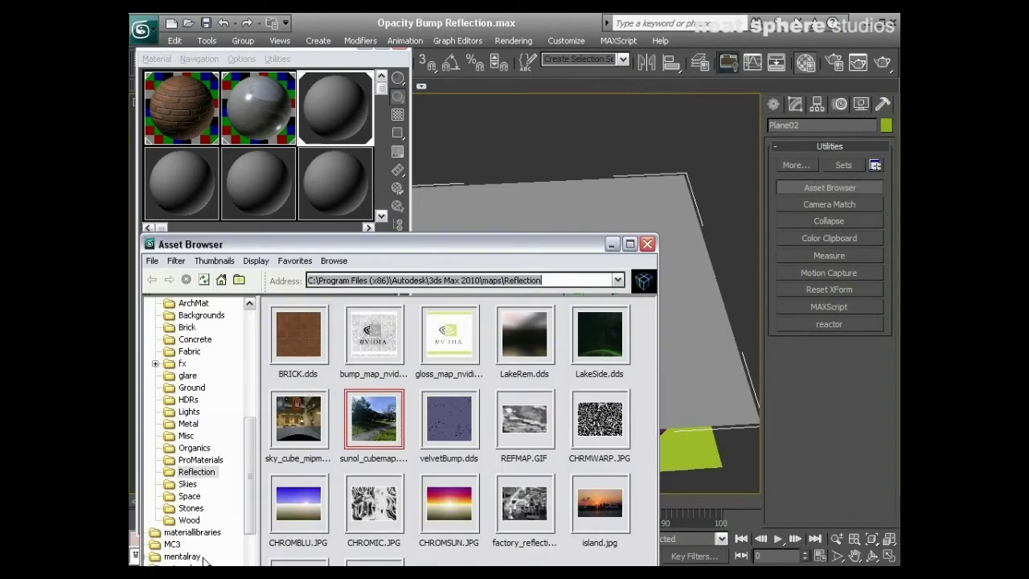
pyautogui.moveTo(486, 223); pyautogui.dragTo(599, 74)
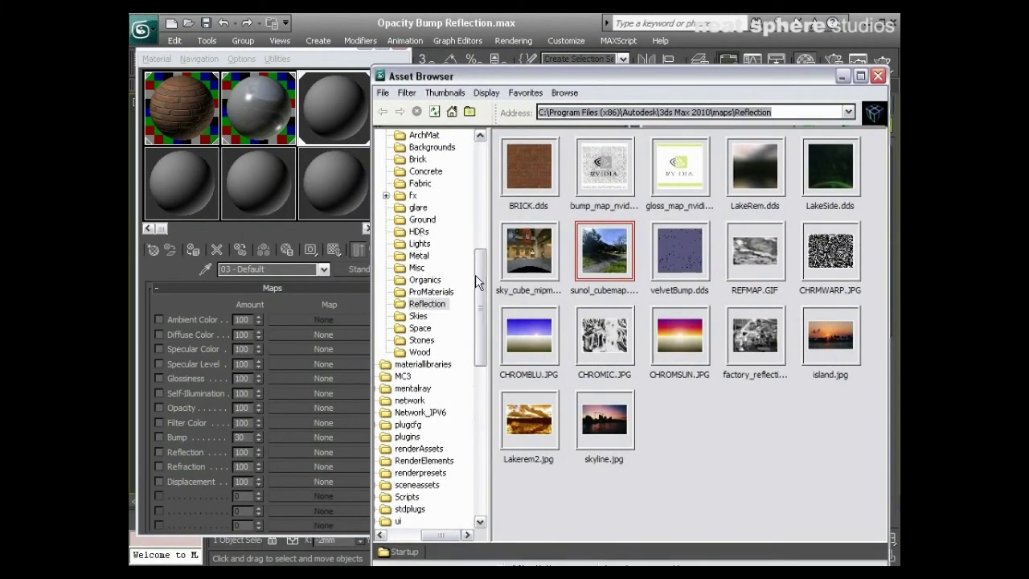
pyautogui.scroll(3, 481, 248)
pyautogui.click(426, 232)
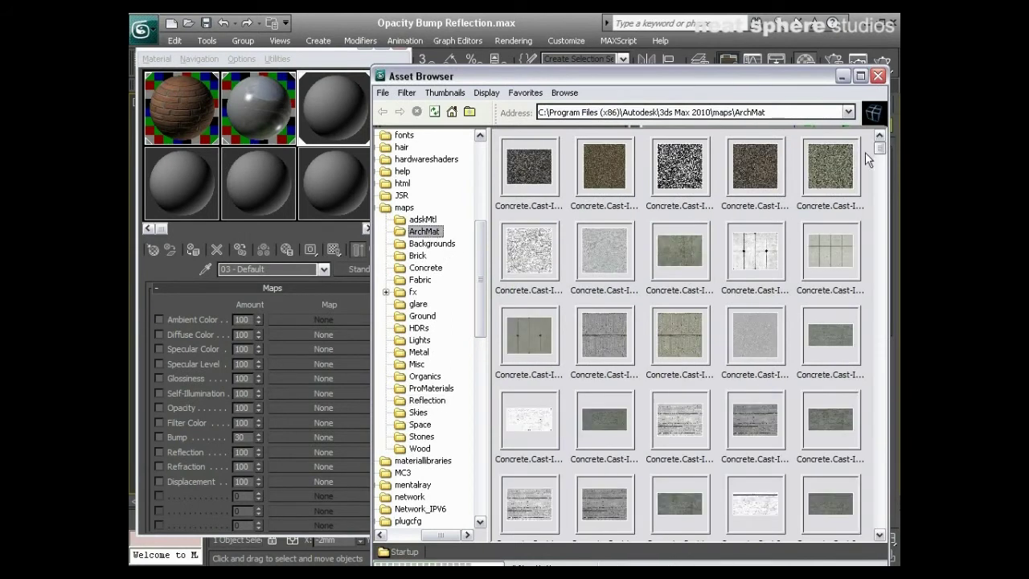
pyautogui.moveTo(878, 151); pyautogui.dragTo(865, 227)
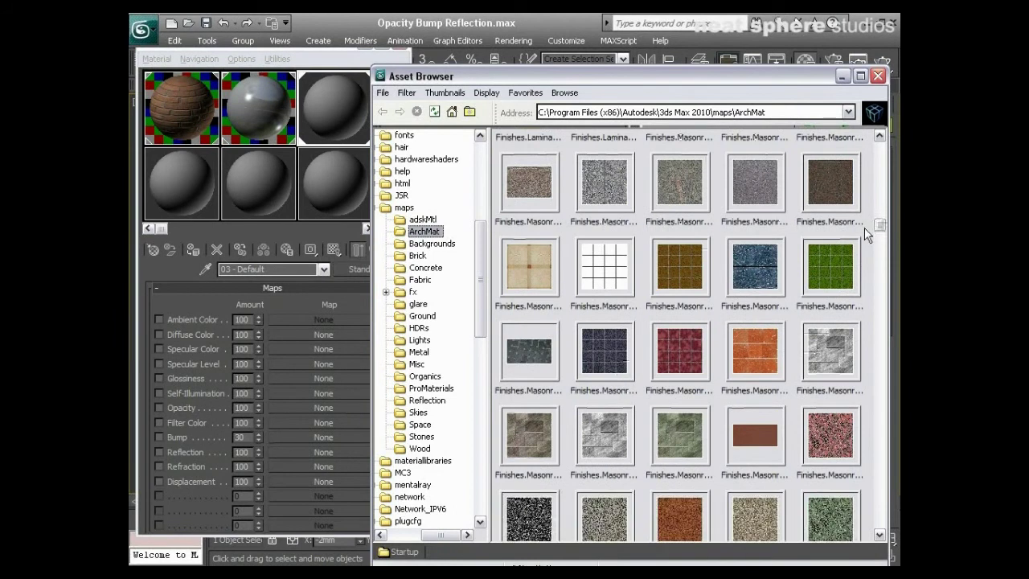
pyautogui.click(441, 392)
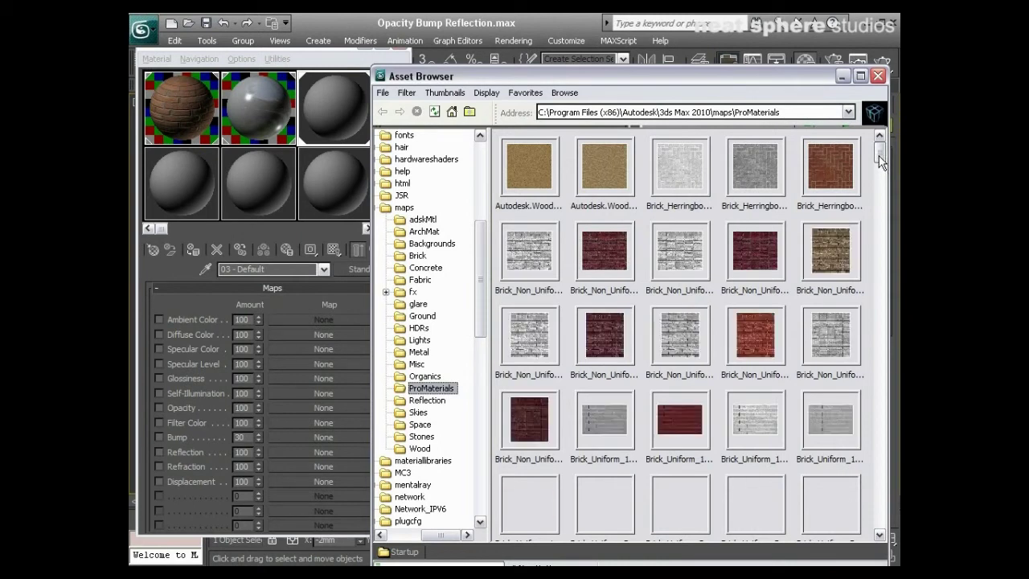
pyautogui.moveTo(880, 161); pyautogui.dragTo(879, 182)
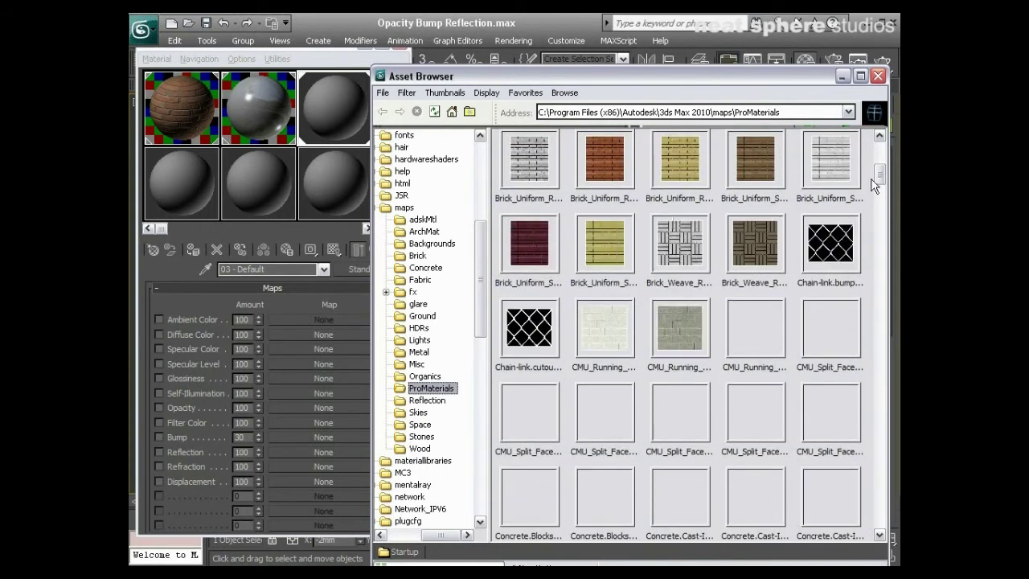
# - Preview the Chain-link.bump.jpg image at full size and close the preview
pyautogui.click(833, 251)
pyautogui.click(529, 328)
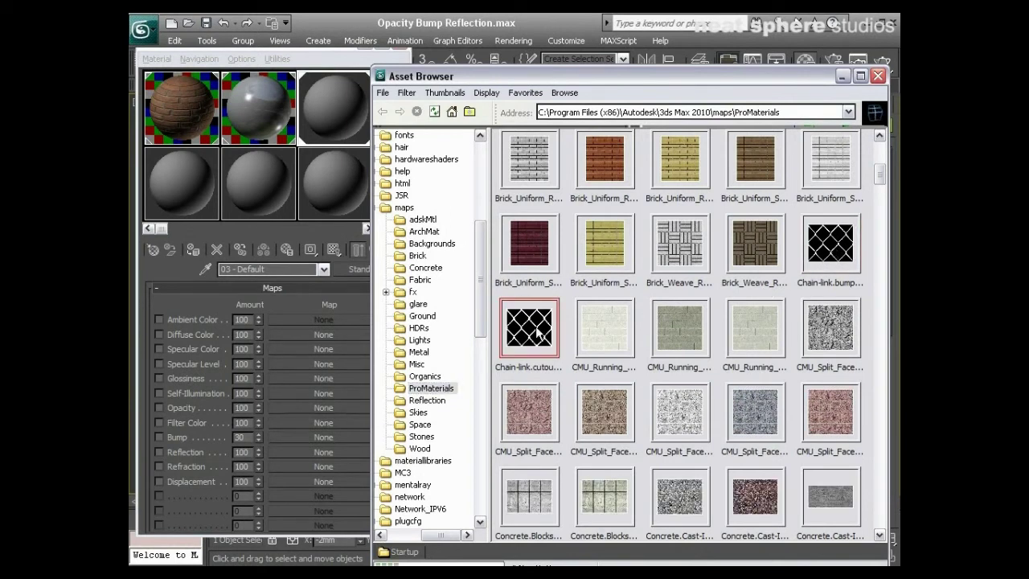
pyautogui.doubleClick(820, 245)
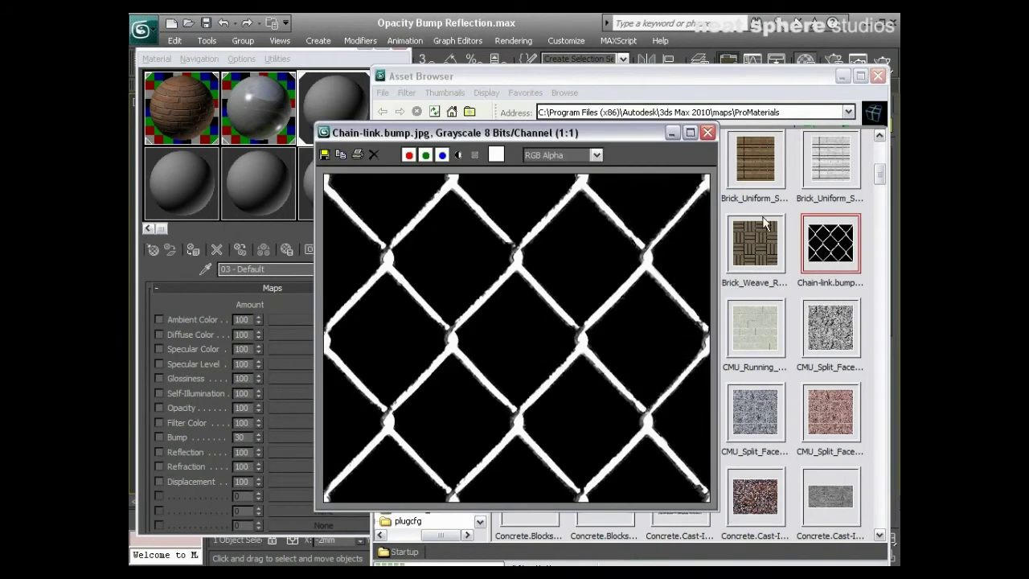
pyautogui.click(707, 132)
# - Assign Chain-link.bump.jpg to both the Bump and the Opacity slots of 03 - Default, and close the Asset Browser
pyautogui.moveTo(826, 246); pyautogui.dragTo(320, 438)
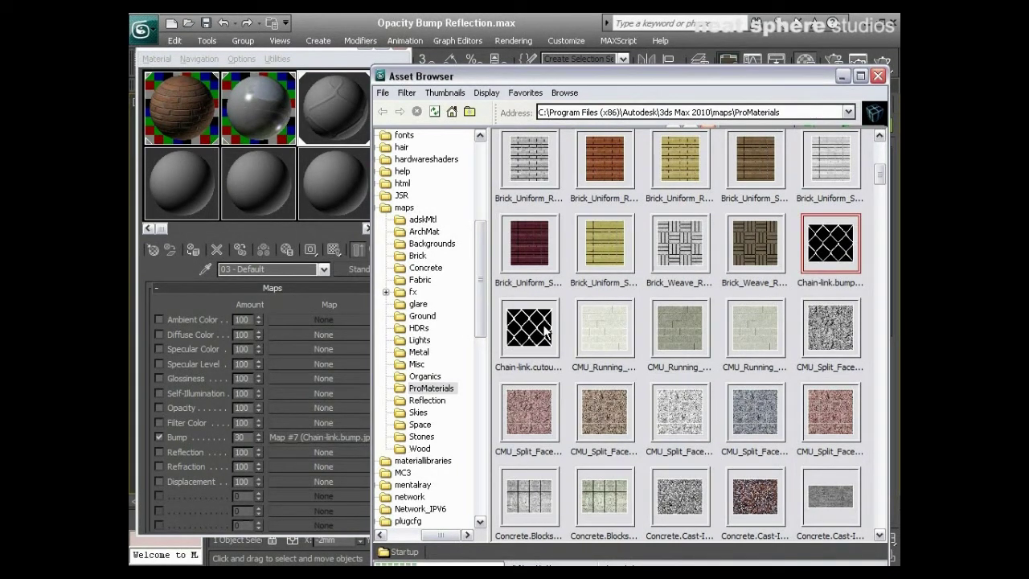
pyautogui.moveTo(545, 330); pyautogui.dragTo(325, 410)
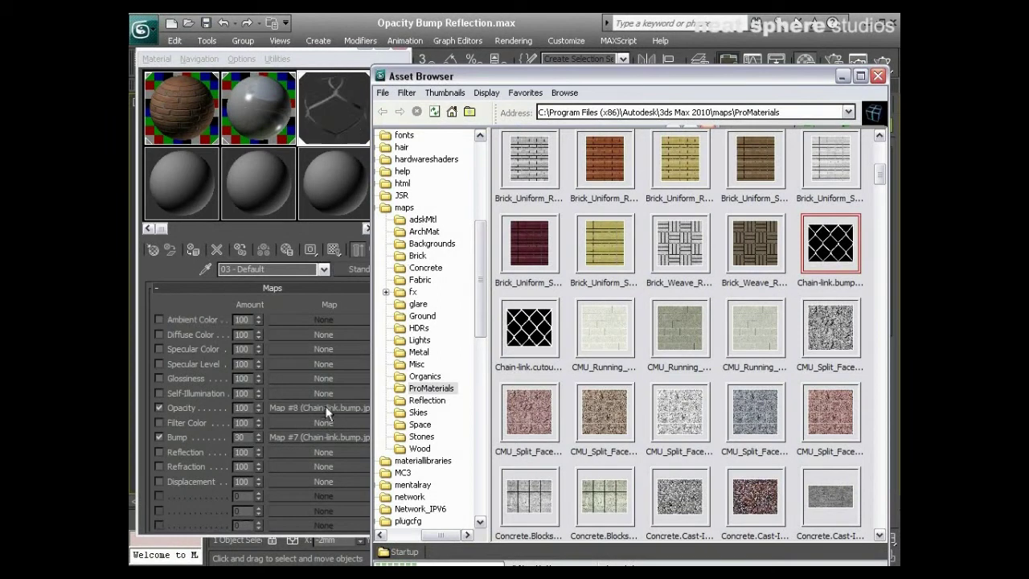
pyautogui.click(877, 75)
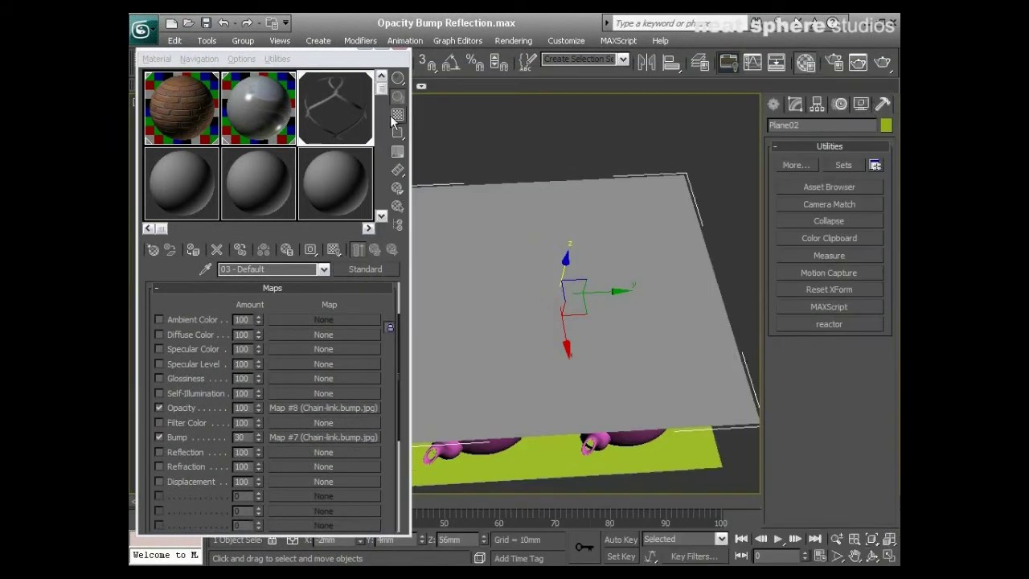
# - Show a checkered background behind the 03 - Default sample and make the material 2-Sided
pyautogui.click(395, 116)
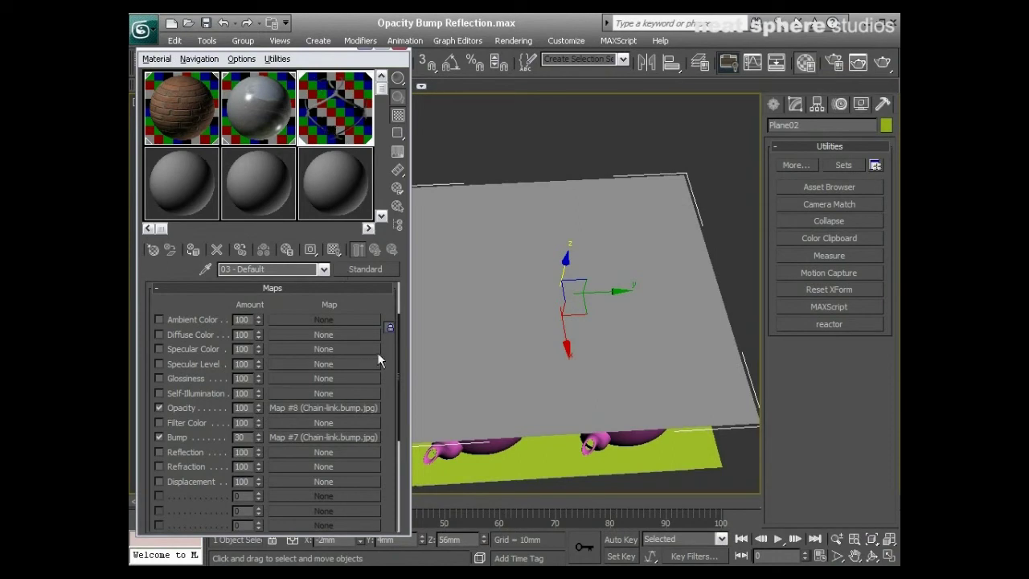
pyautogui.scroll(2, 382, 349)
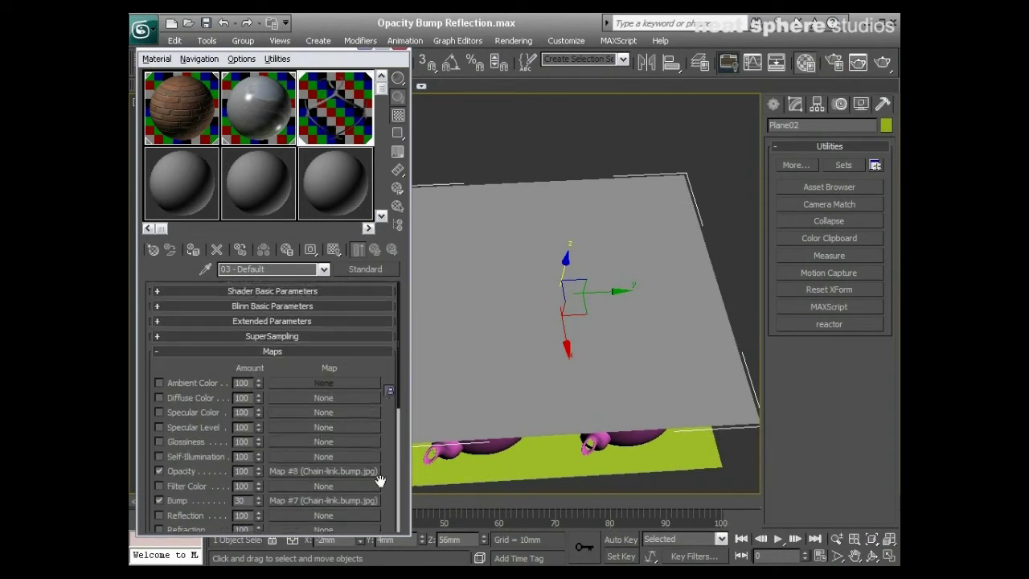
pyautogui.click(331, 306)
pyautogui.click(331, 305)
pyautogui.click(330, 291)
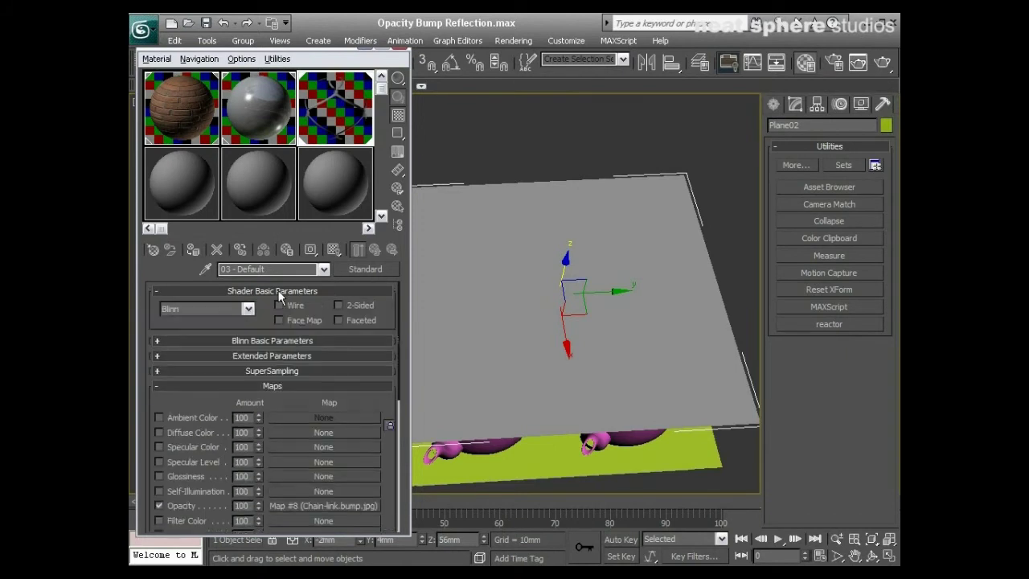
pyautogui.click(338, 305)
pyautogui.moveTo(342, 125); pyautogui.dragTo(350, 106)
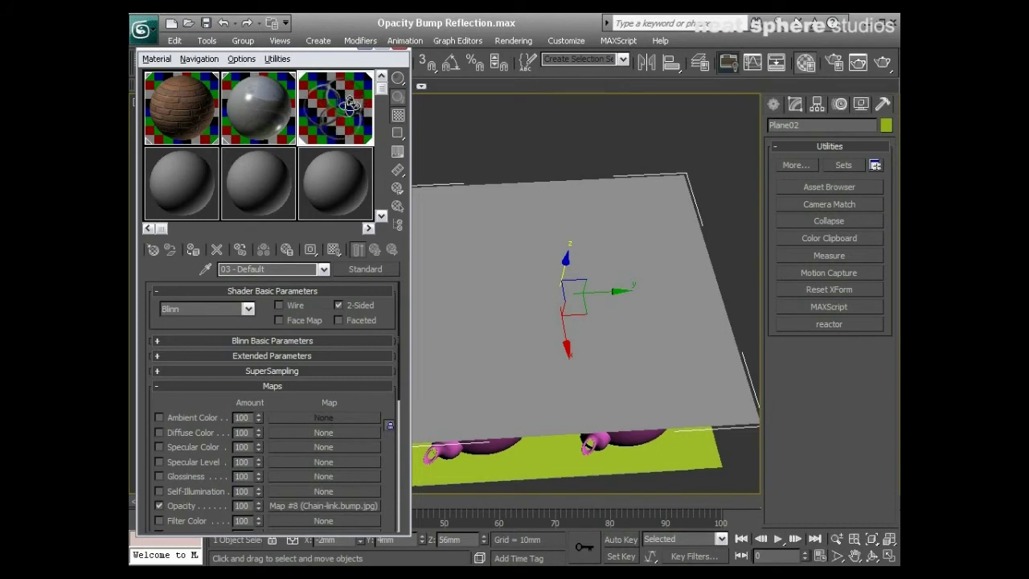
# - Show the chain-link material's map in the viewport, render the Perspective view, and close the render
pyautogui.click(333, 249)
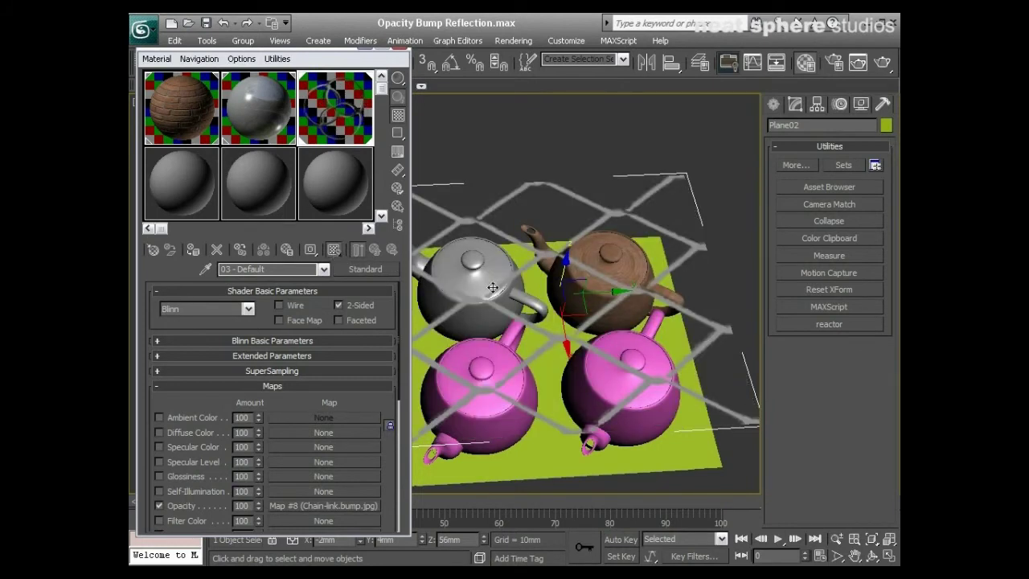
pyautogui.hotkey('alt', 'z')
pyautogui.scroll(-5, 559, 329)
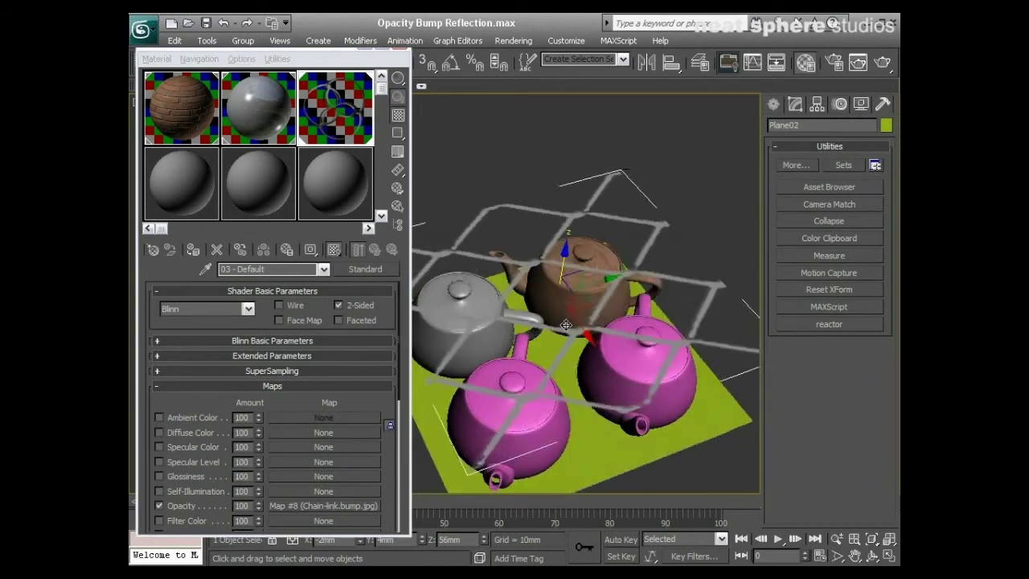
pyautogui.scroll(5, 563, 323)
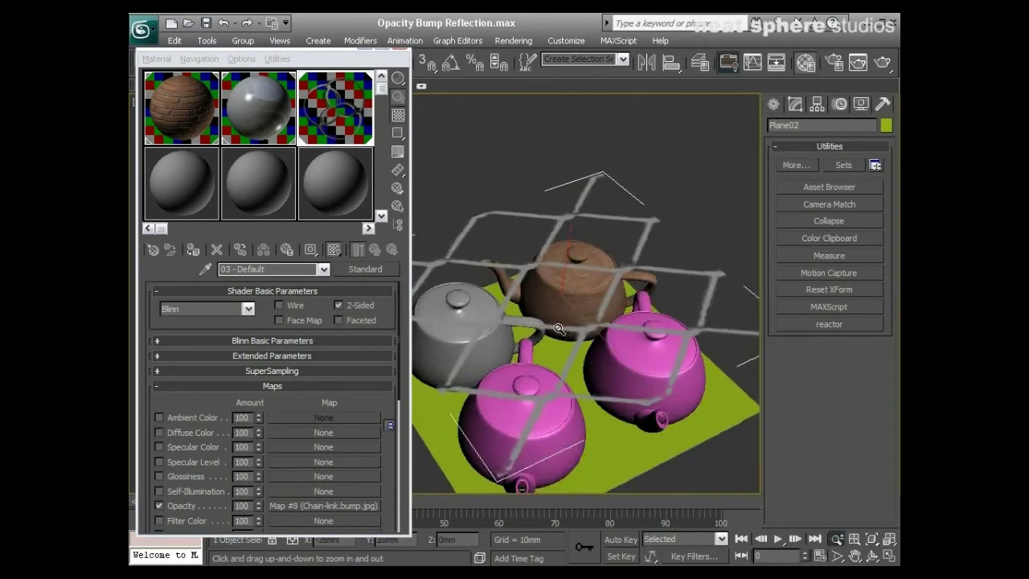
pyautogui.click(858, 62)
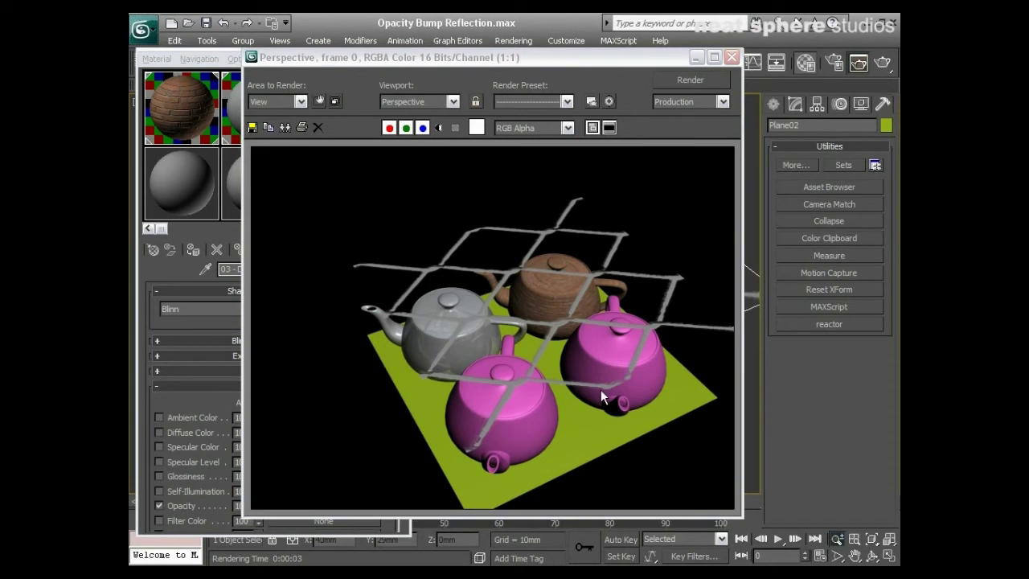
pyautogui.click(732, 57)
# - Render the teapots and the chain-link plane from above, once from far away and once closer, closing each render
pyautogui.moveTo(540, 225); pyautogui.dragTo(530, 270)
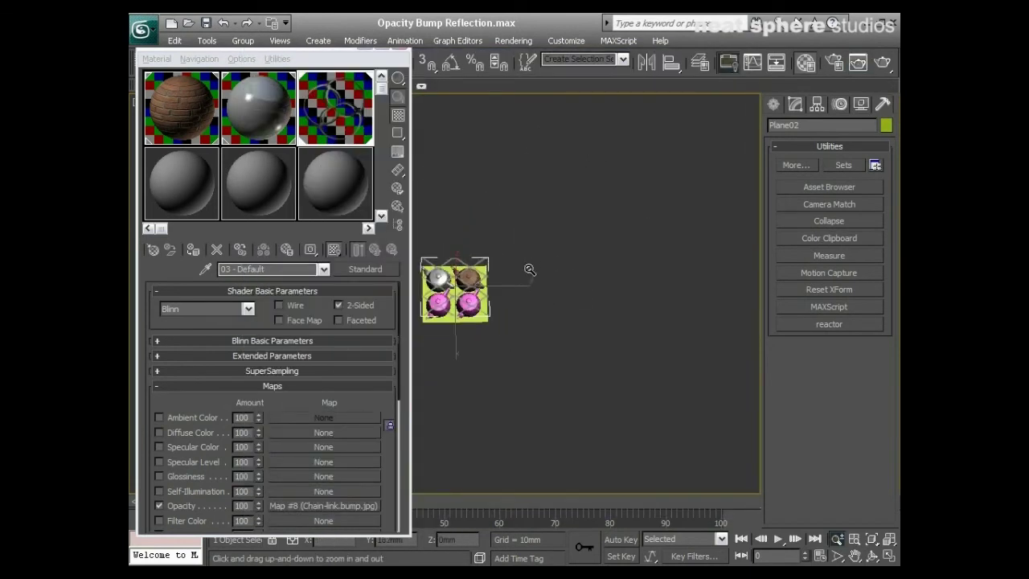
pyautogui.hotkey('shift', 'q')
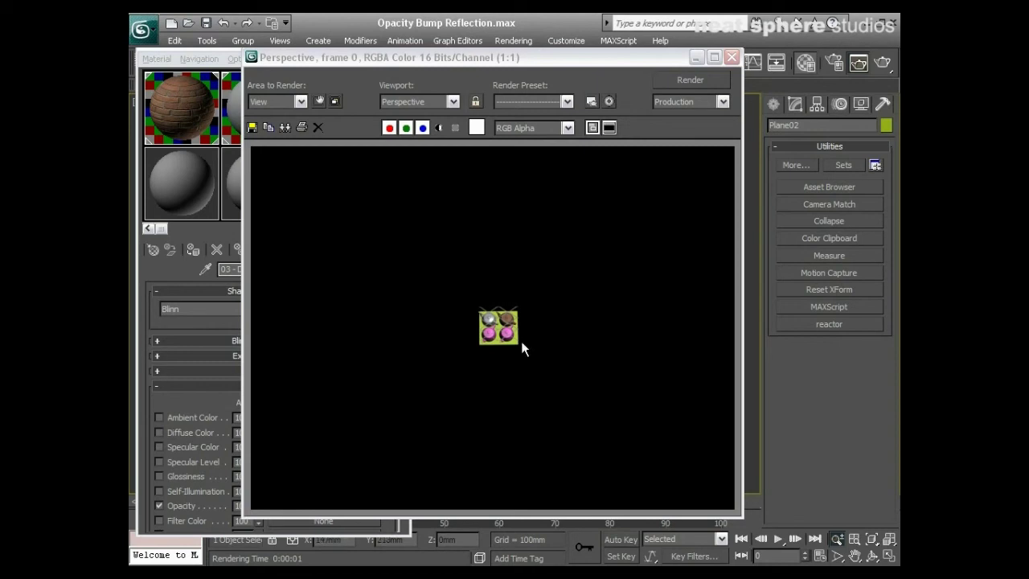
pyautogui.click(731, 57)
pyautogui.scroll(5, 588, 304)
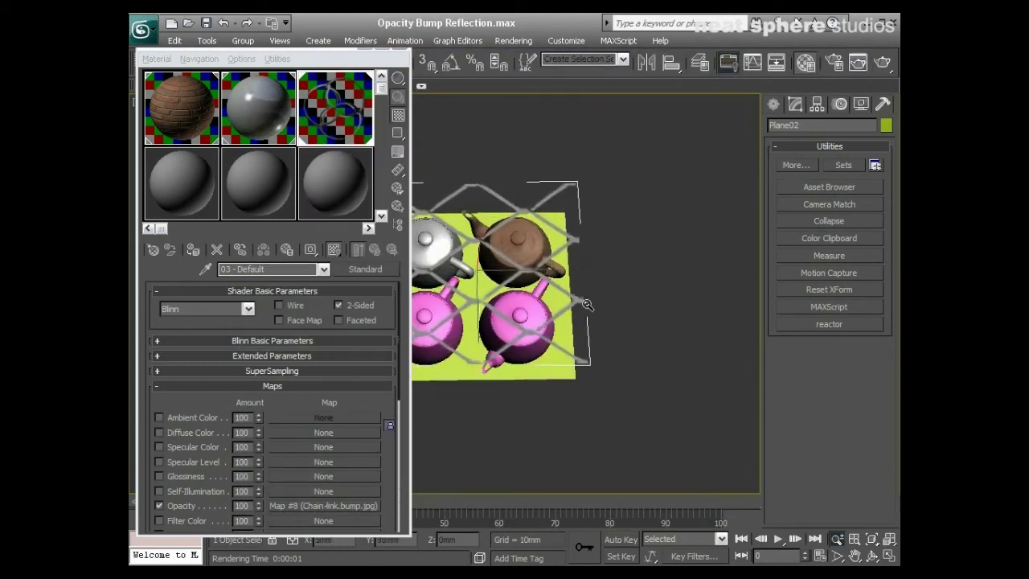
pyautogui.click(879, 62)
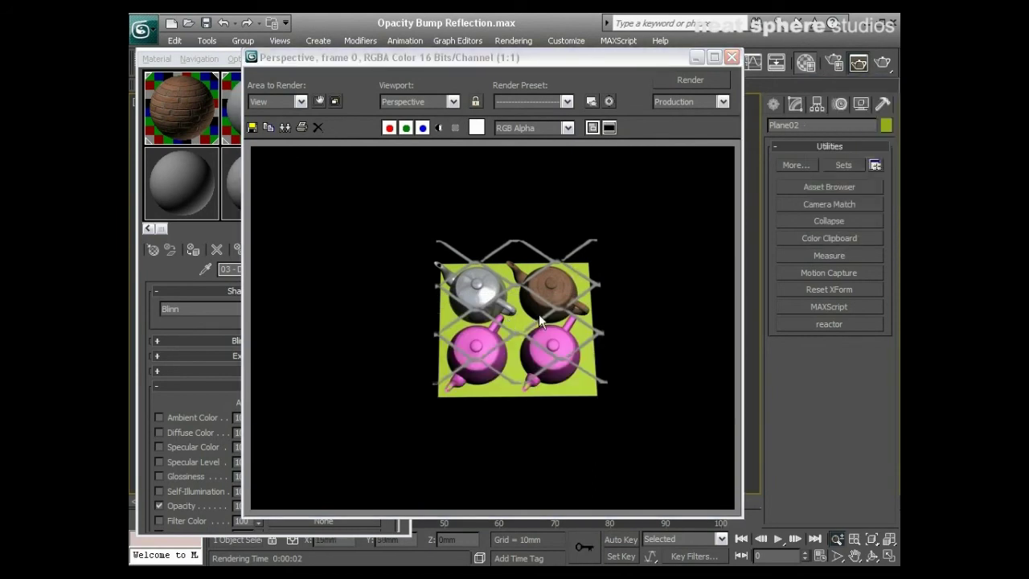
pyautogui.click(731, 57)
# - Examine the chain-link plane above the teapots from several angles and distances
pyautogui.moveTo(527, 342); pyautogui.dragTo(563, 338)
pyautogui.moveTo(543, 287); pyautogui.dragTo(558, 291, button='middle')
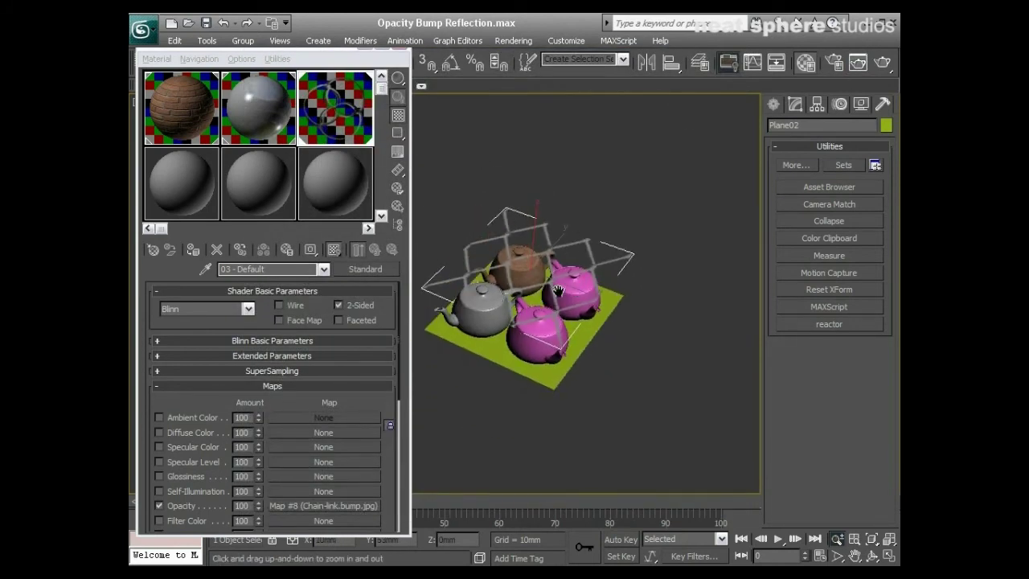
pyautogui.moveTo(535, 352); pyautogui.dragTo(545, 335)
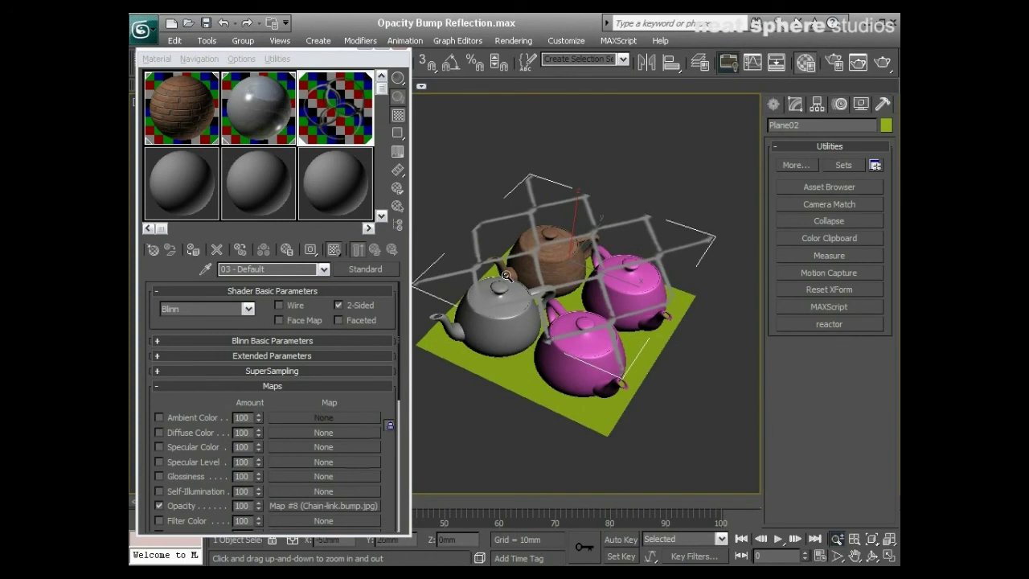
pyautogui.moveTo(548, 272); pyautogui.dragTo(564, 300)
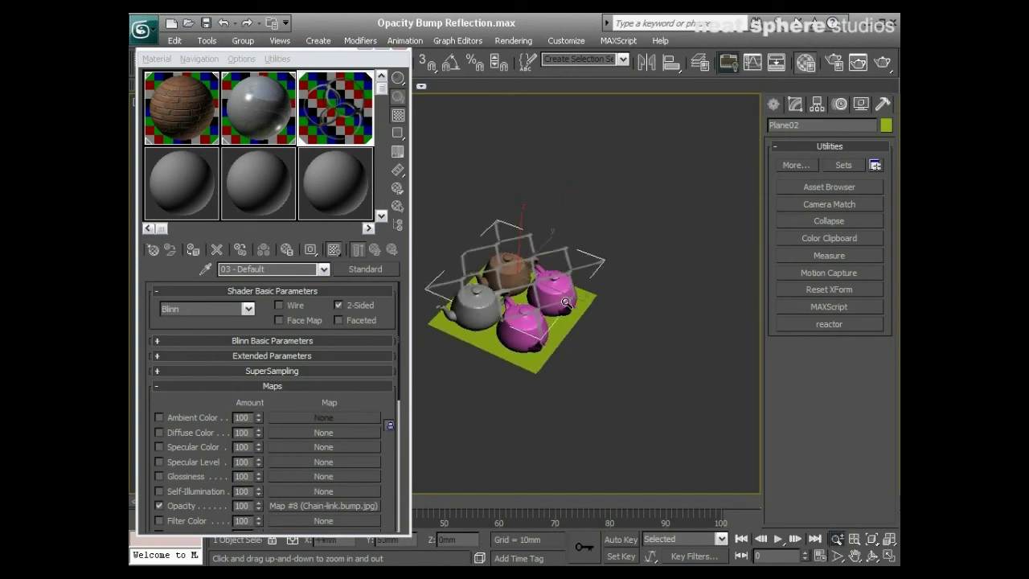
pyautogui.keyDown('alt'); pyautogui.moveTo(564, 300); pyautogui.dragTo(519, 304, button='middle'); pyautogui.keyUp('alt')
pyautogui.moveTo(538, 333); pyautogui.dragTo(552, 299)
pyautogui.keyDown('alt'); pyautogui.moveTo(552, 299); pyautogui.dragTo(522, 304, button='middle'); pyautogui.keyUp('alt')
pyautogui.moveTo(283, 52); pyautogui.dragTo(294, 40)
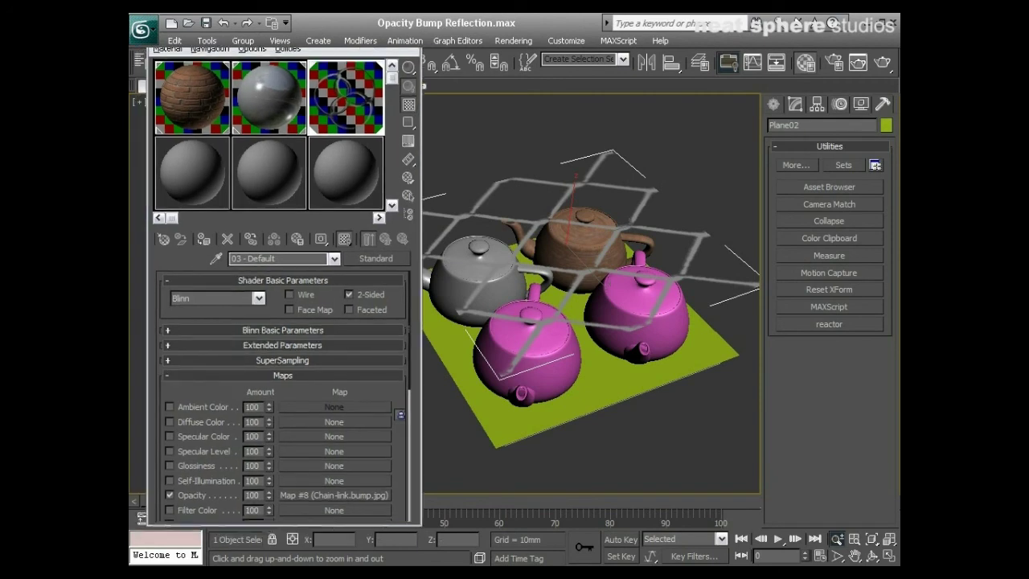